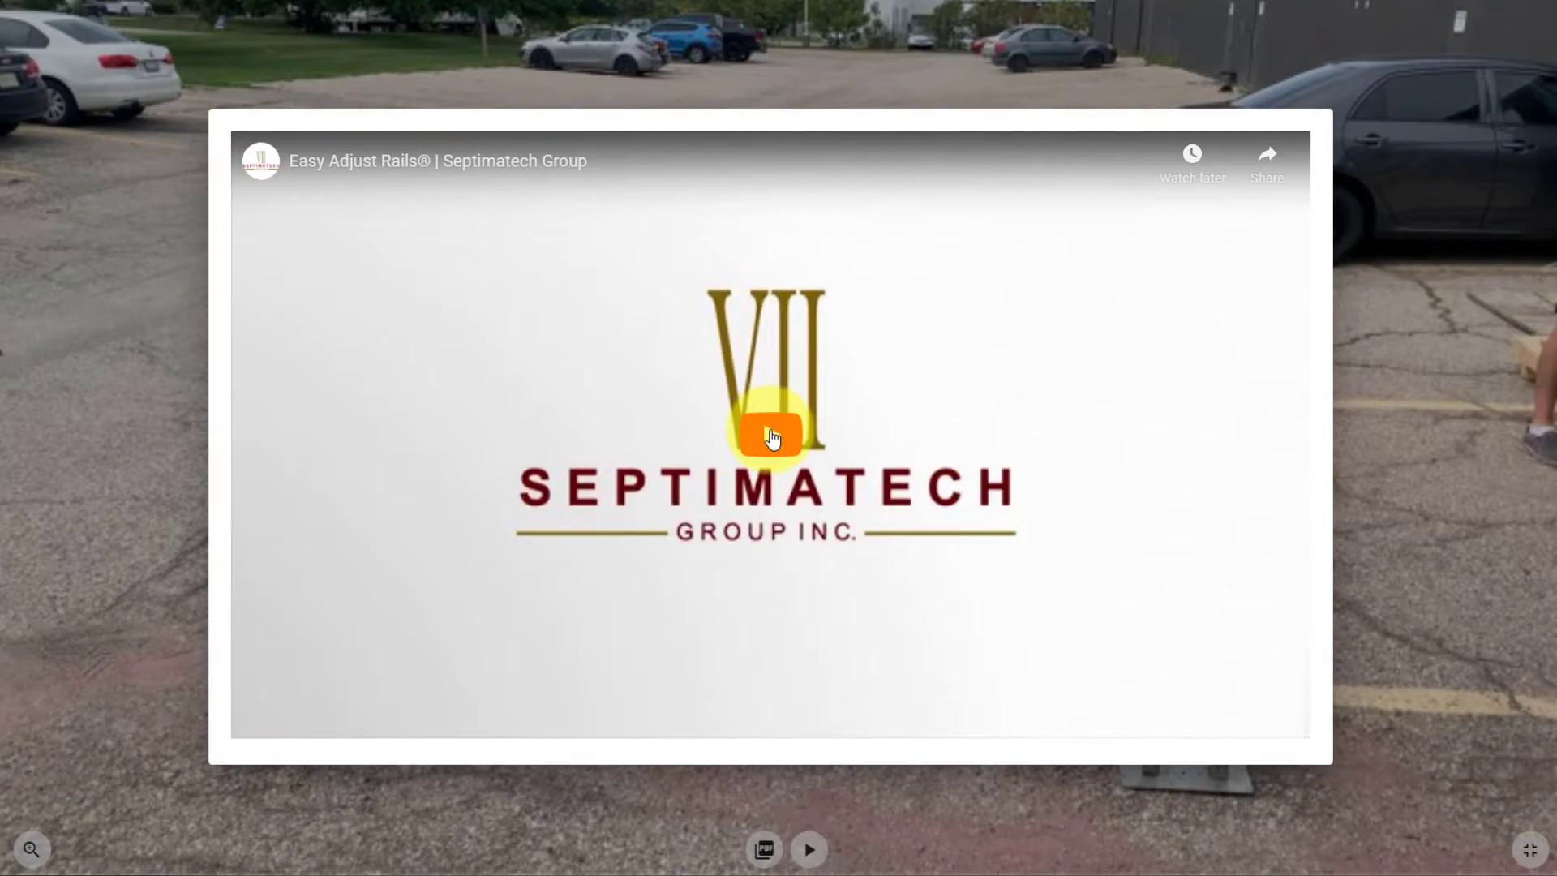
# Play the embedded Easy Adjust Rails video and open the PDF attached to the conveyor's 360 photo.
pyautogui.click(763, 431)
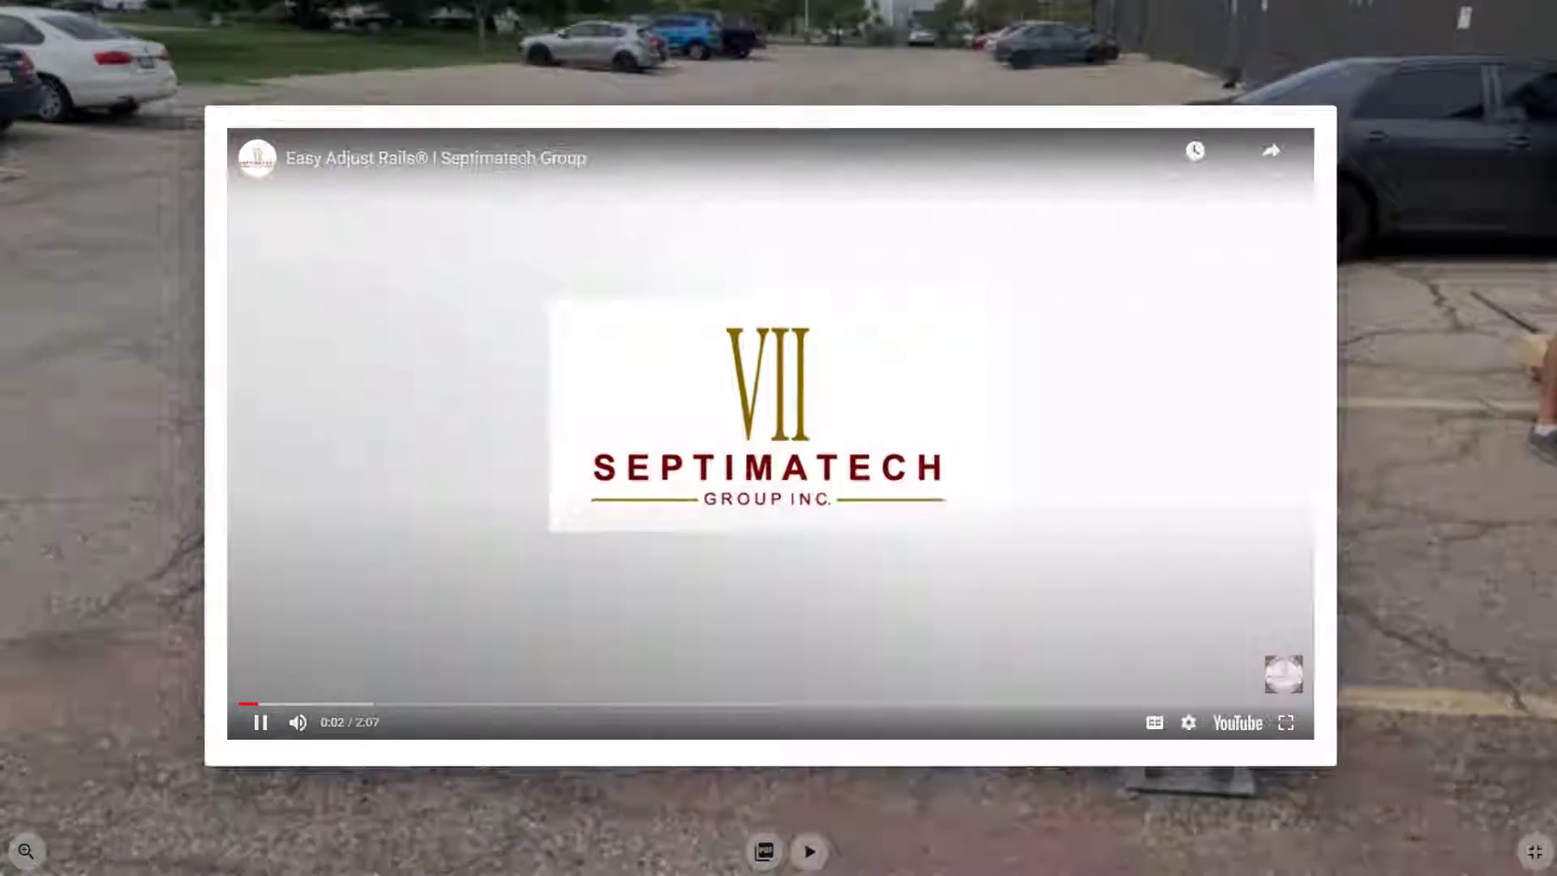
pyautogui.click(1528, 102)
pyautogui.click(765, 853)
pyautogui.click(799, 563)
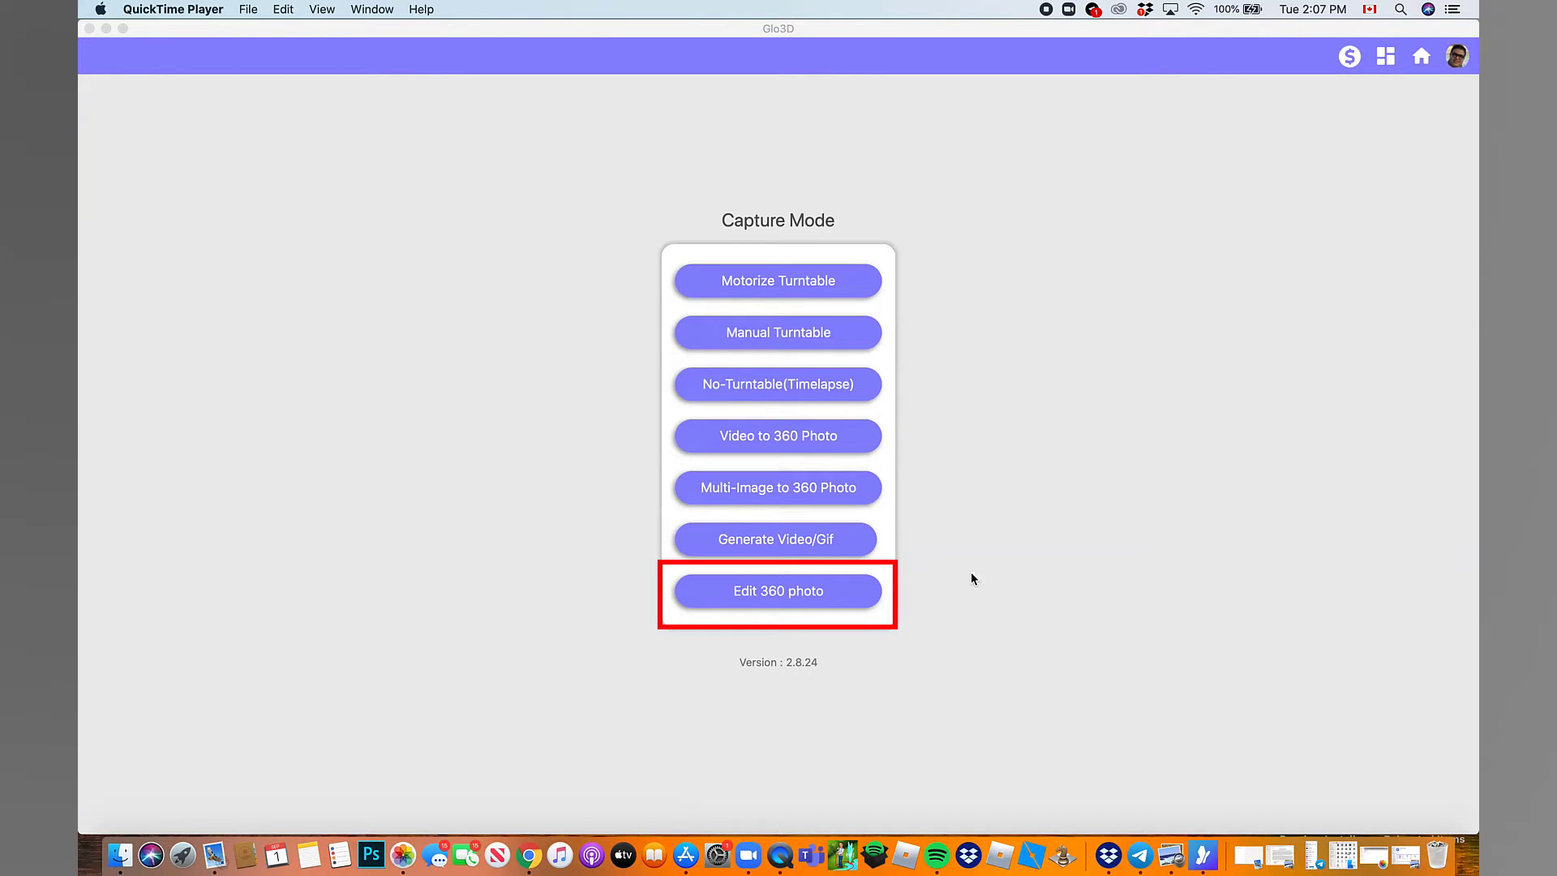
# Load the first 360 photo on My Page into the 360 photo editor using its copied share link.
pyautogui.click(842, 600)
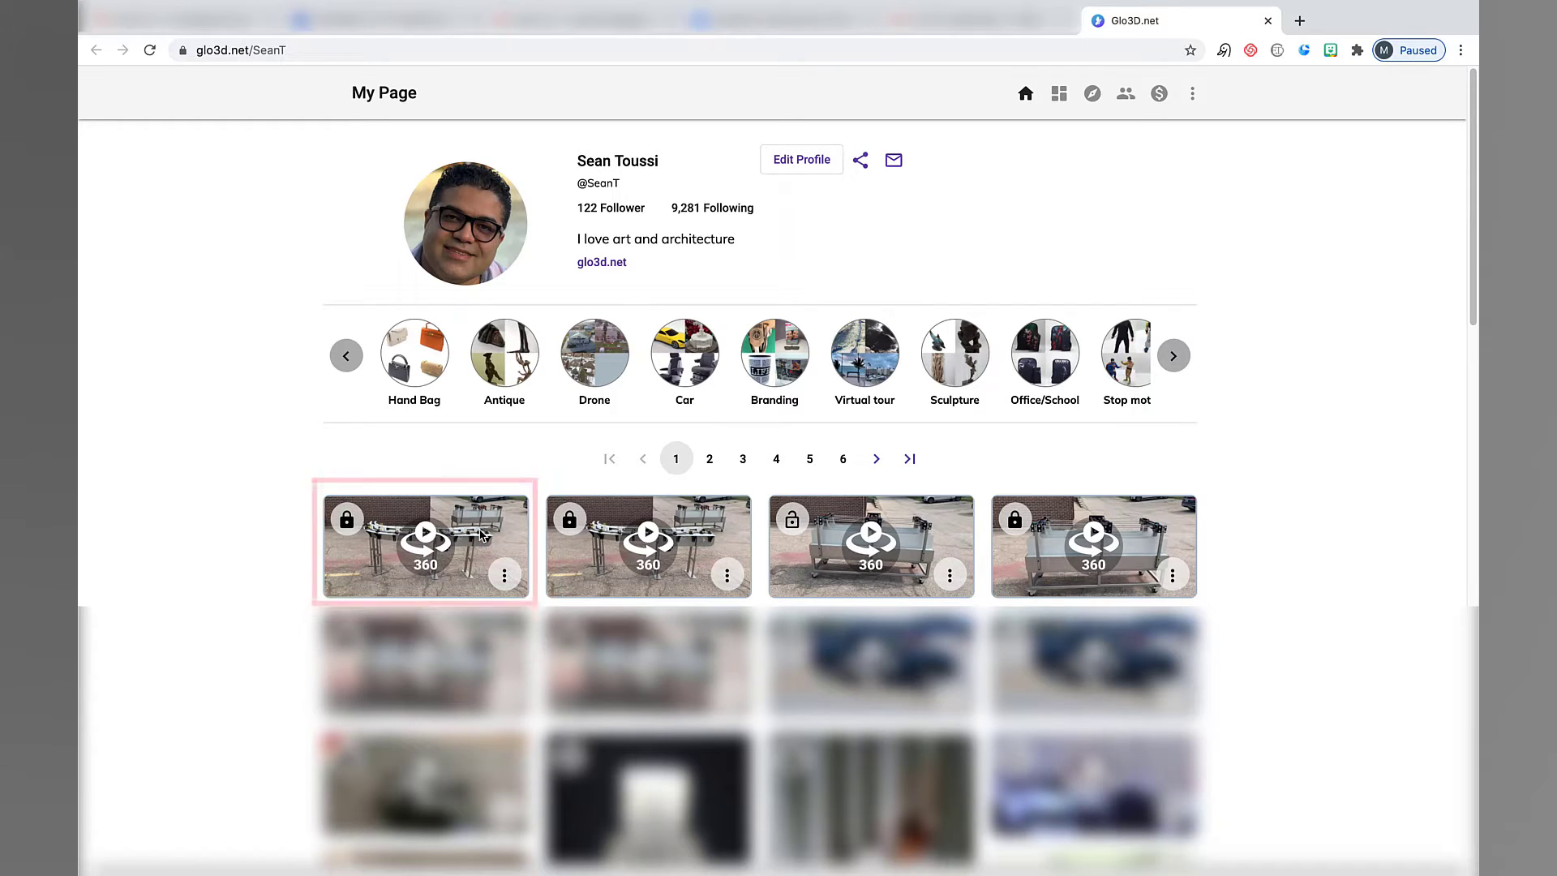
pyautogui.click(510, 582)
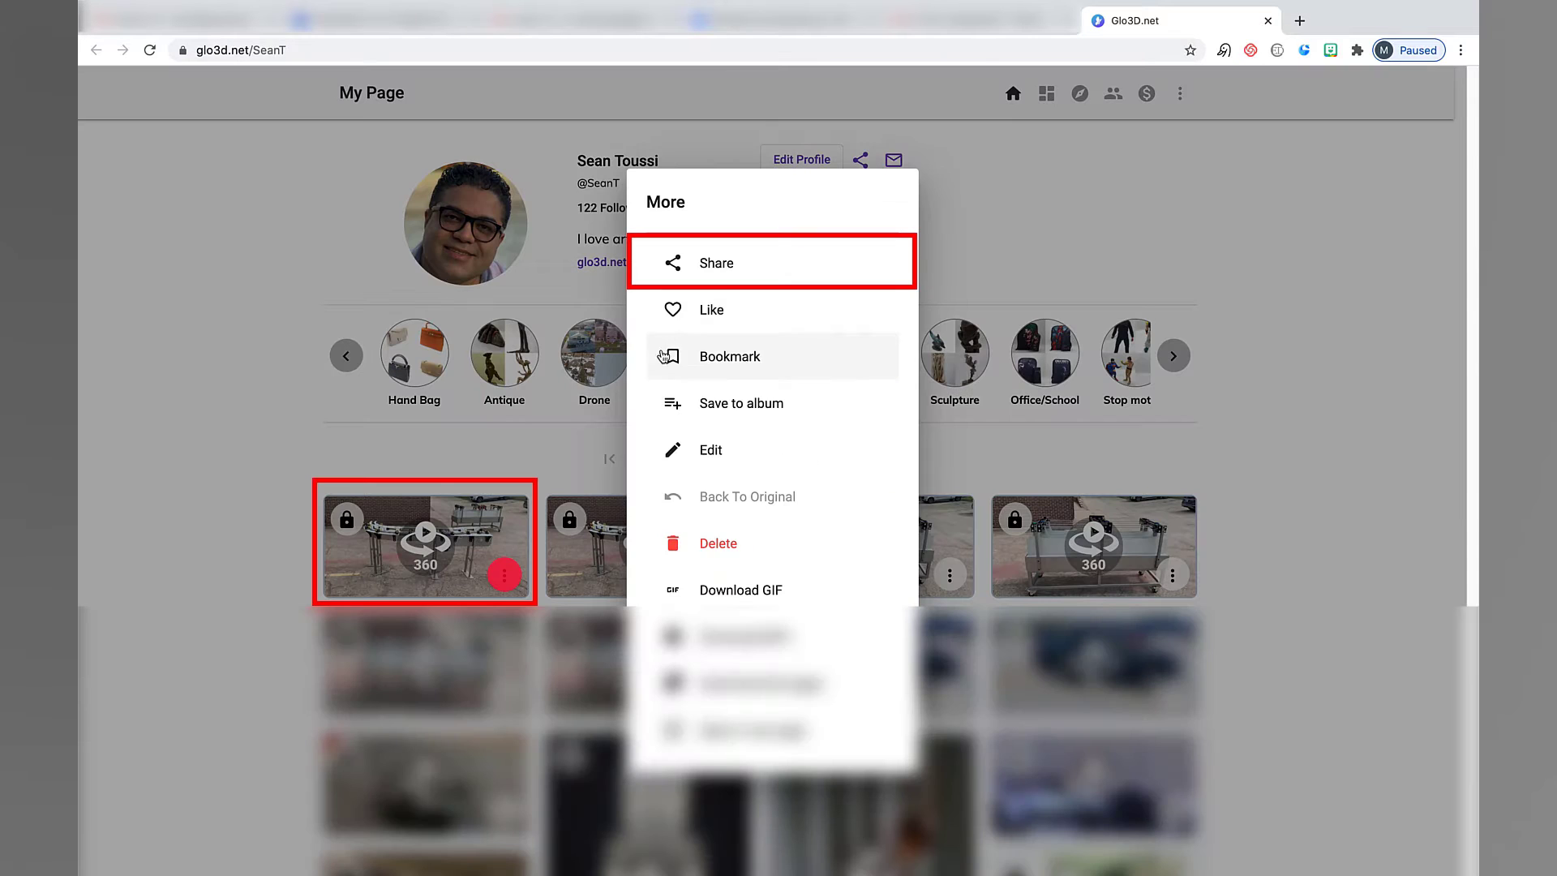
pyautogui.click(737, 267)
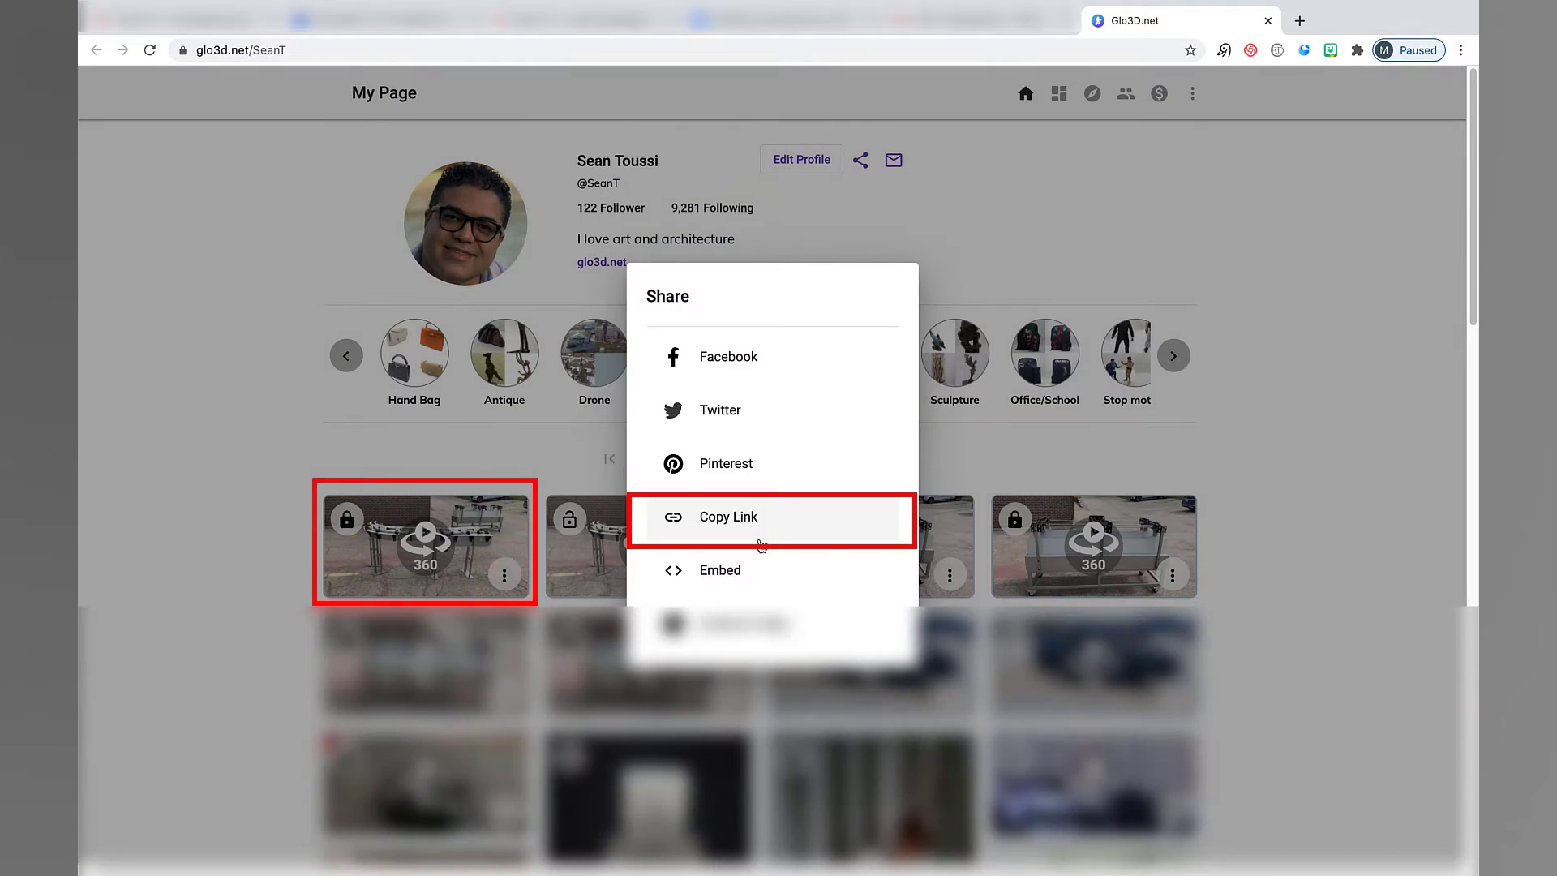
pyautogui.click(755, 529)
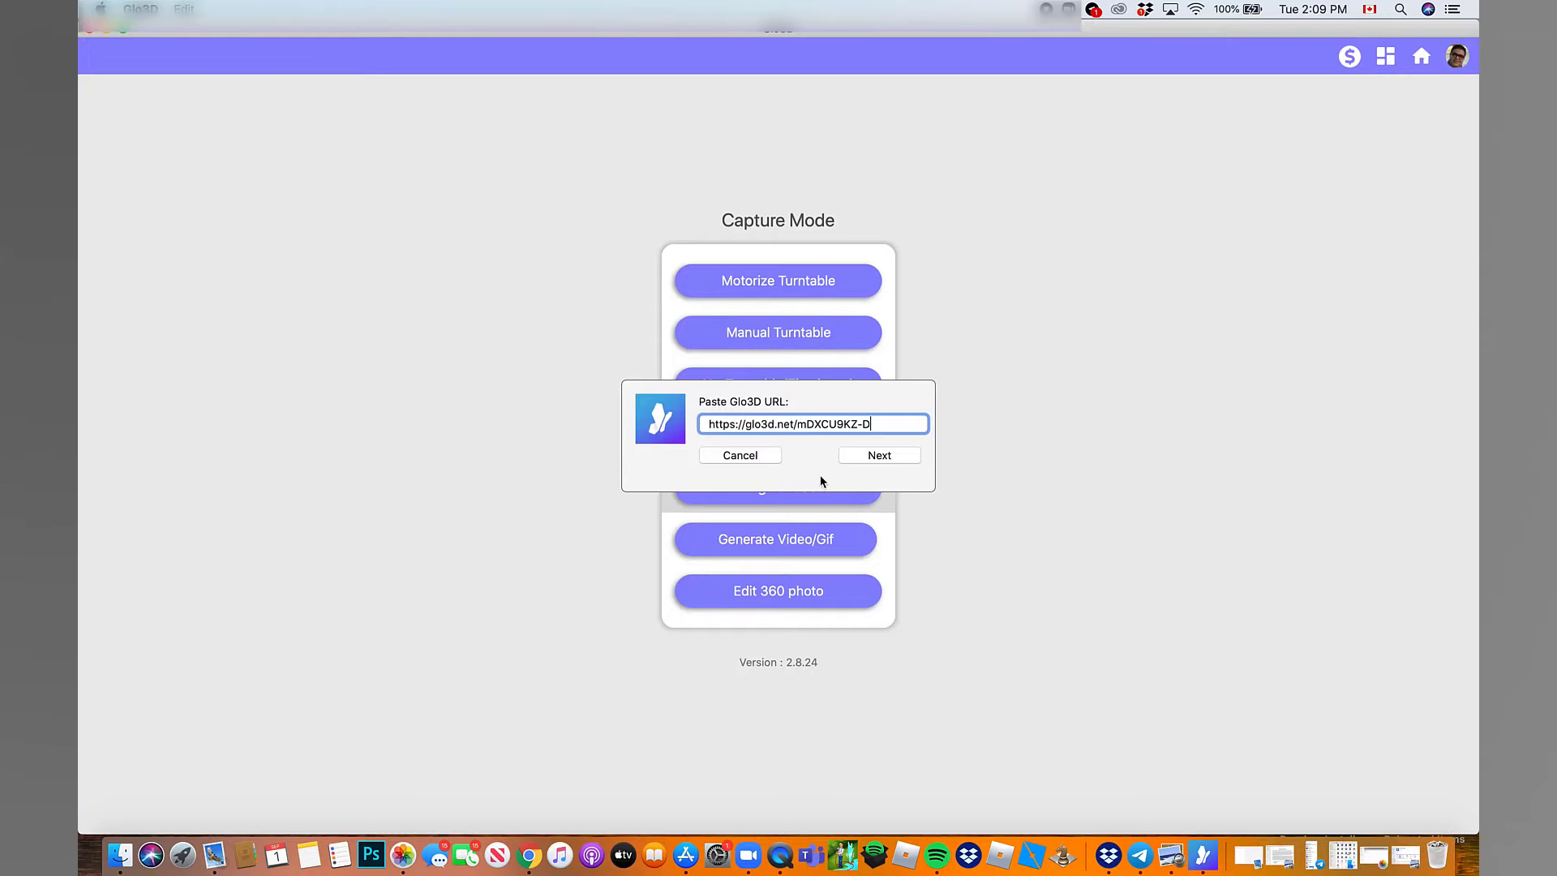
pyautogui.click(886, 459)
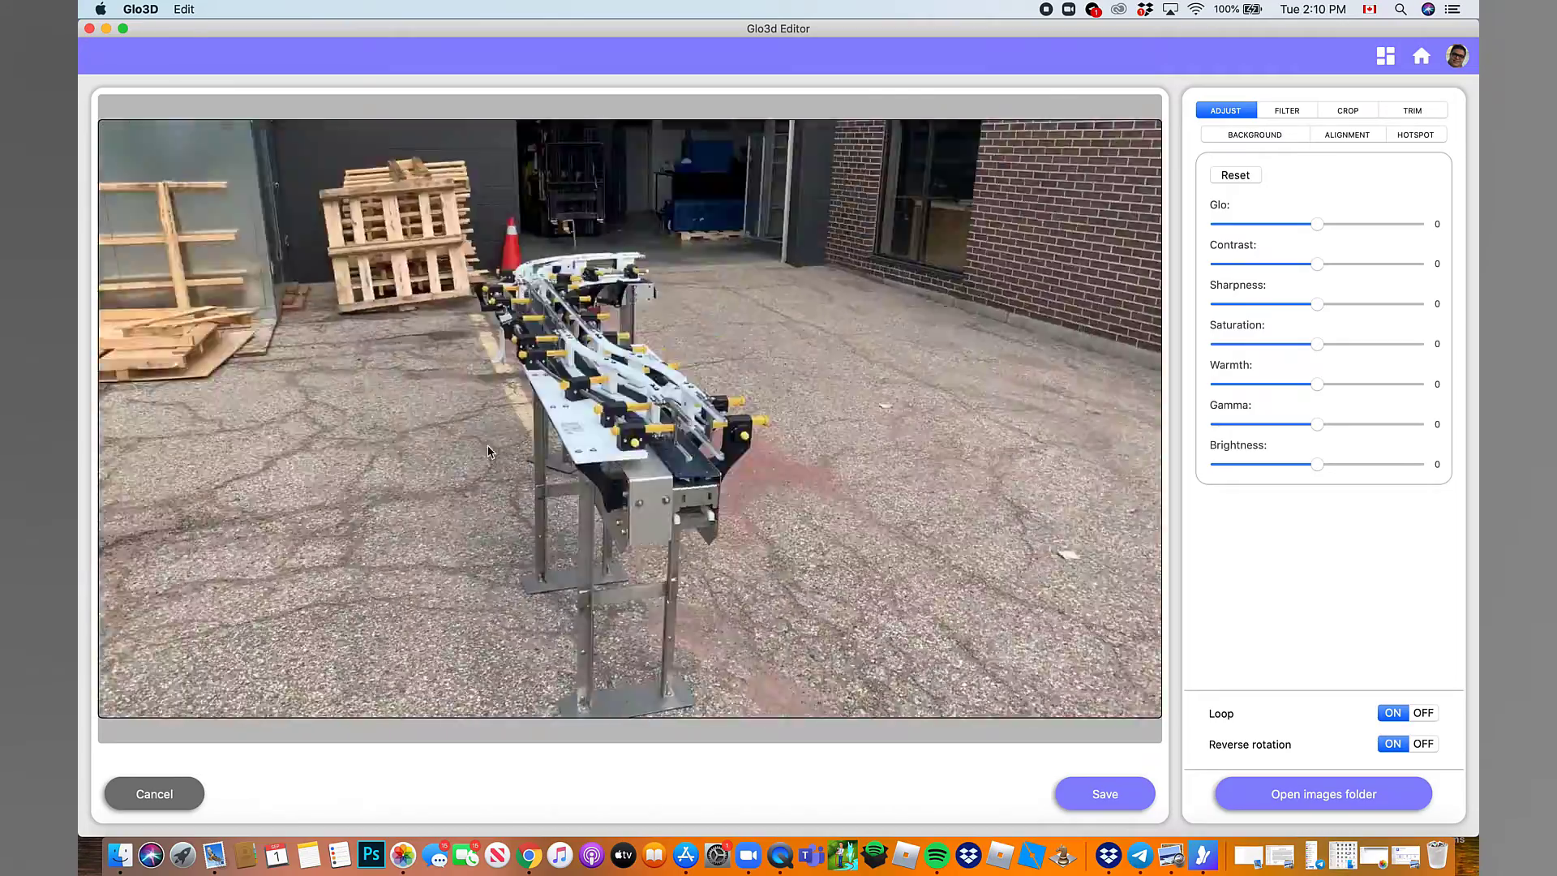
# Rotate the conveyor to its side view and set the image contrast to 2.
pyautogui.moveTo(489, 452); pyautogui.dragTo(858, 473)
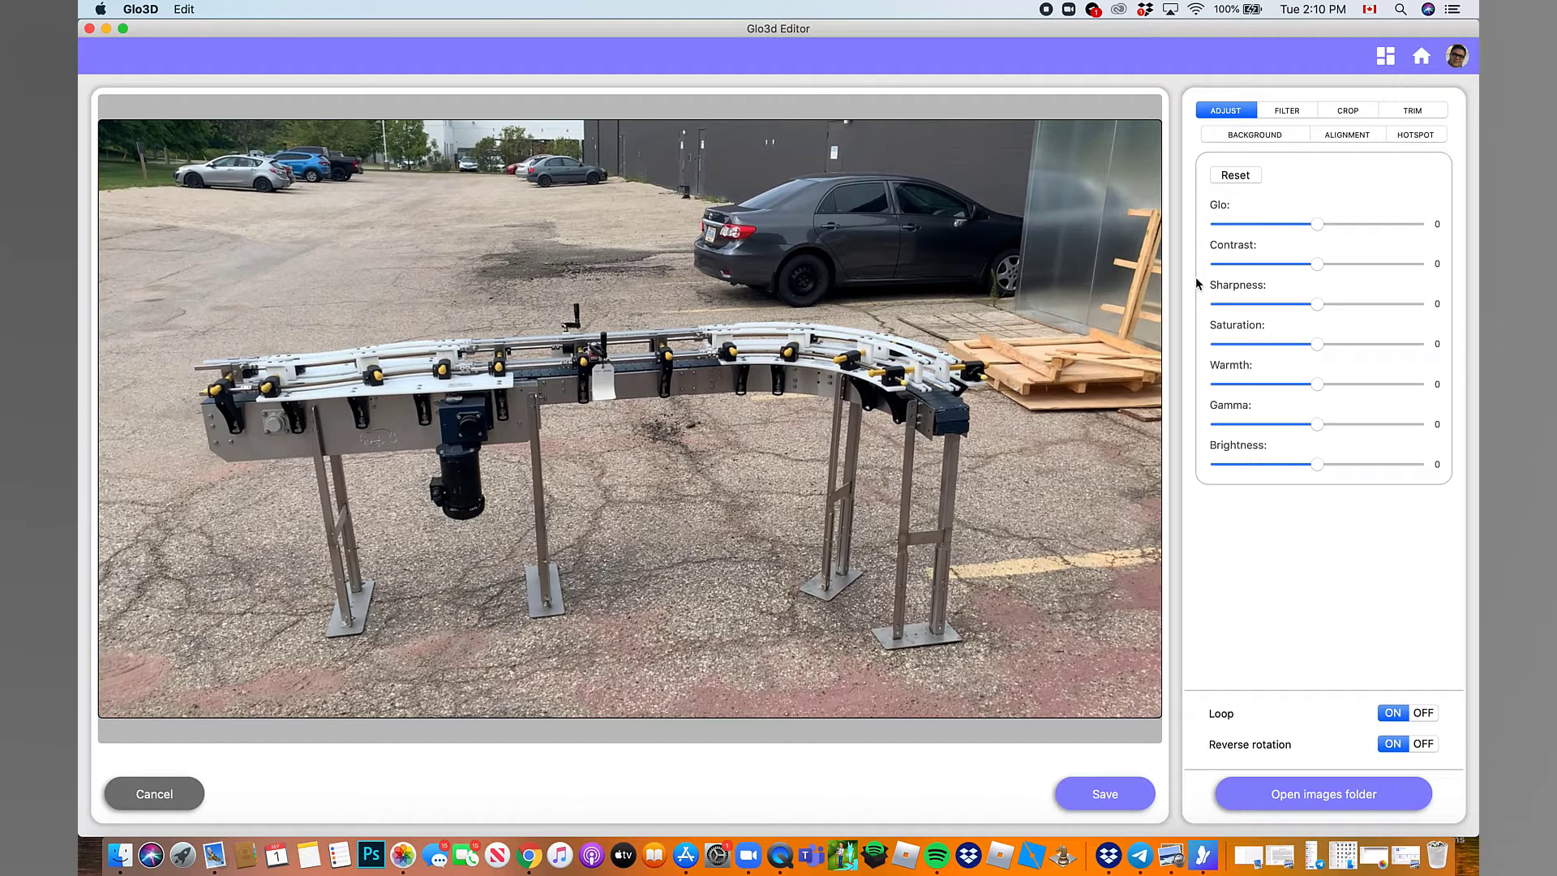
pyautogui.click(1335, 264)
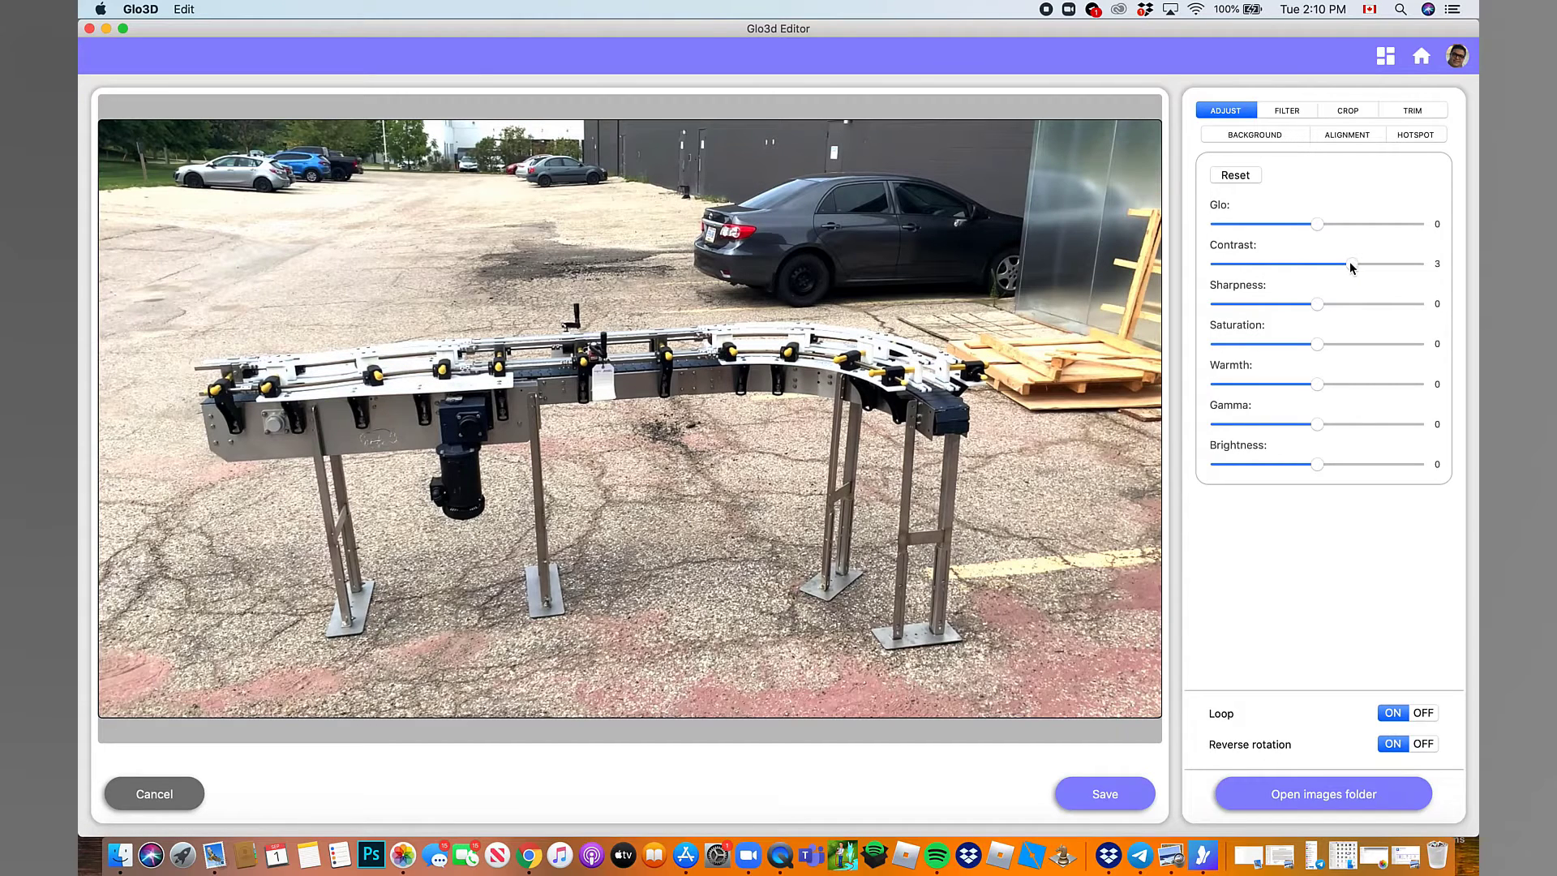
pyautogui.click(1338, 265)
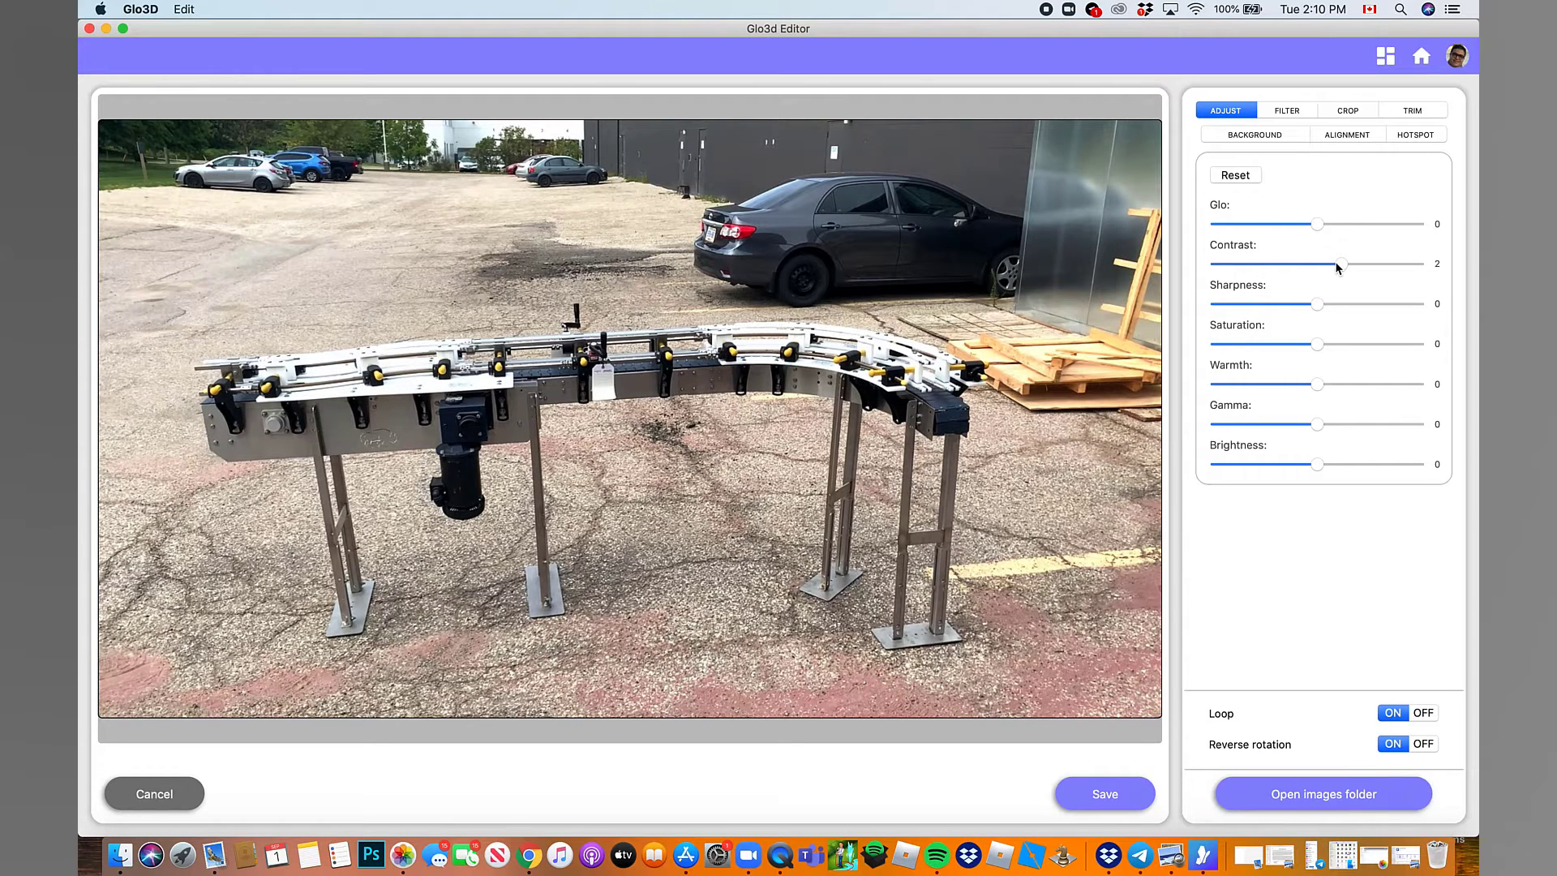
# Try different gamma values, return gamma to 0, and set the brightness to 1.
pyautogui.click(1307, 427)
pyautogui.click(1296, 426)
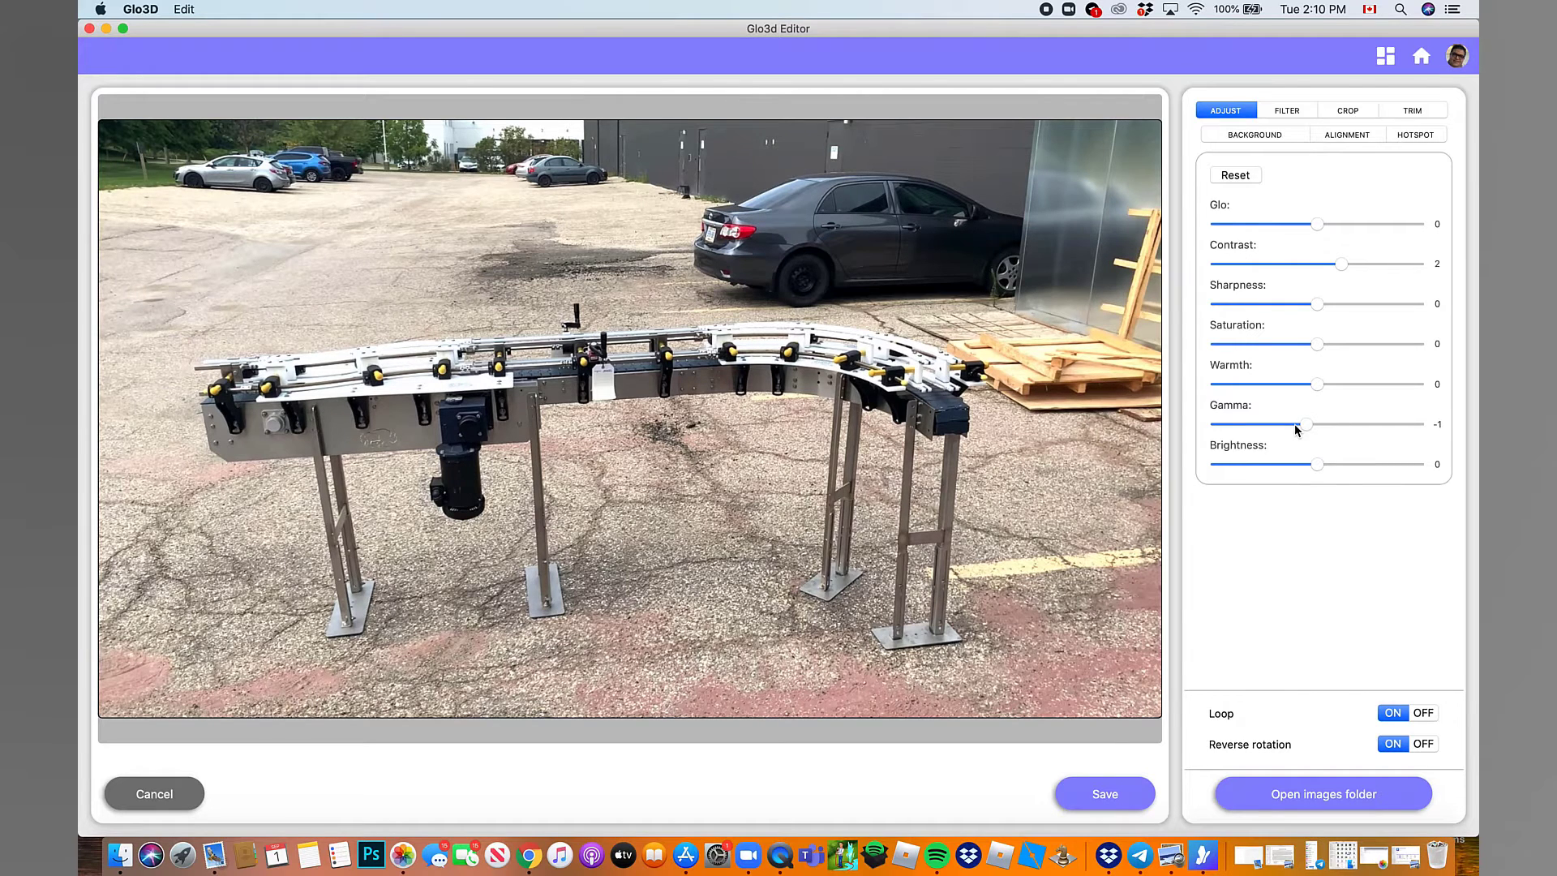
pyautogui.click(1326, 427)
pyautogui.moveTo(1326, 427); pyautogui.dragTo(1317, 426)
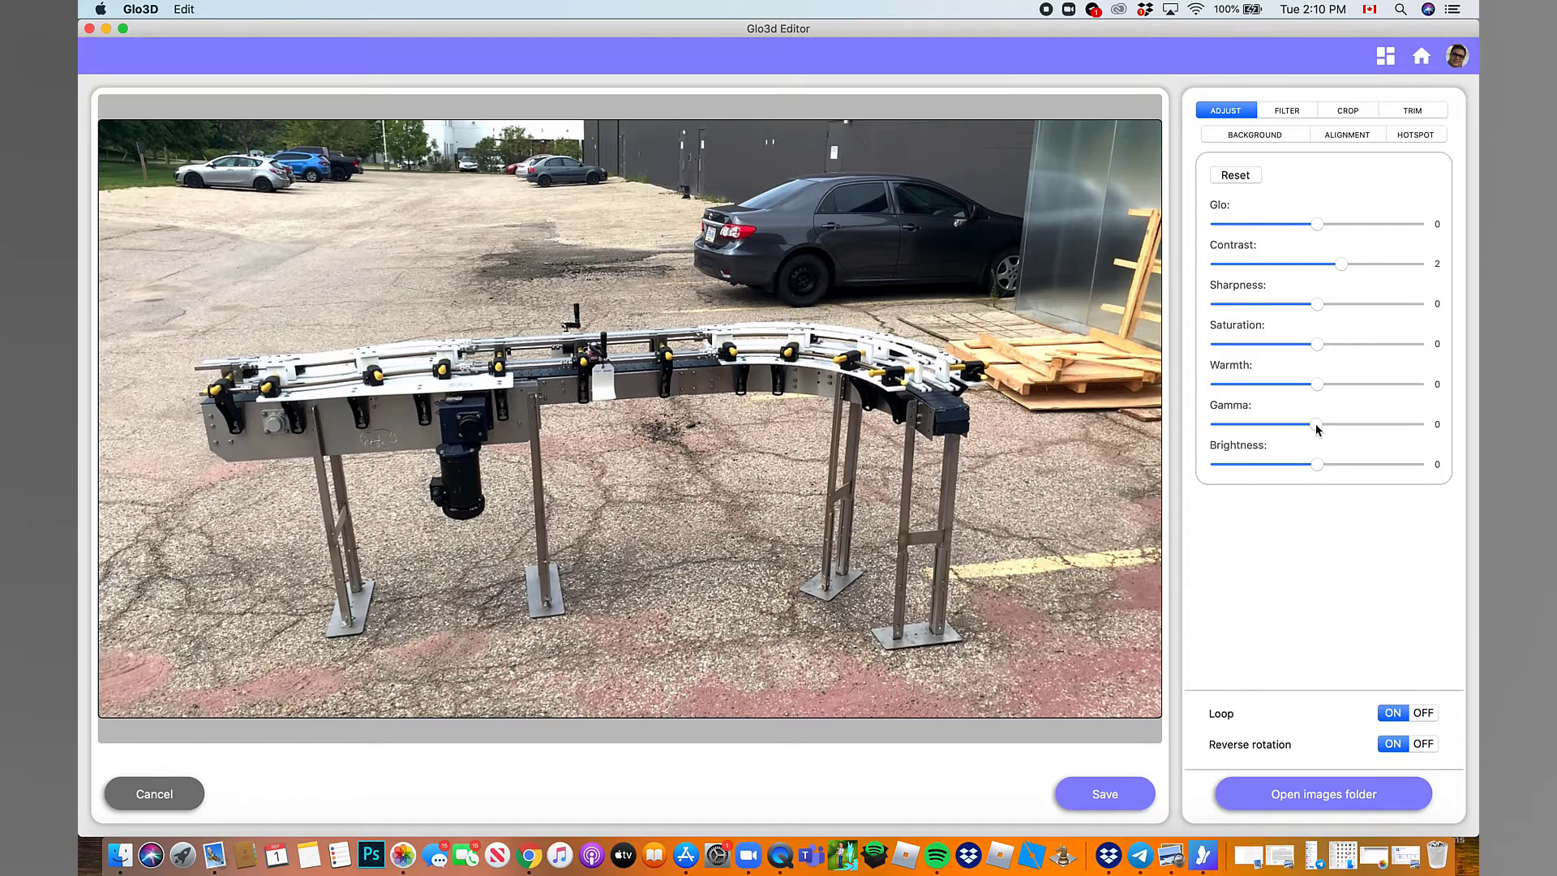
pyautogui.click(1328, 465)
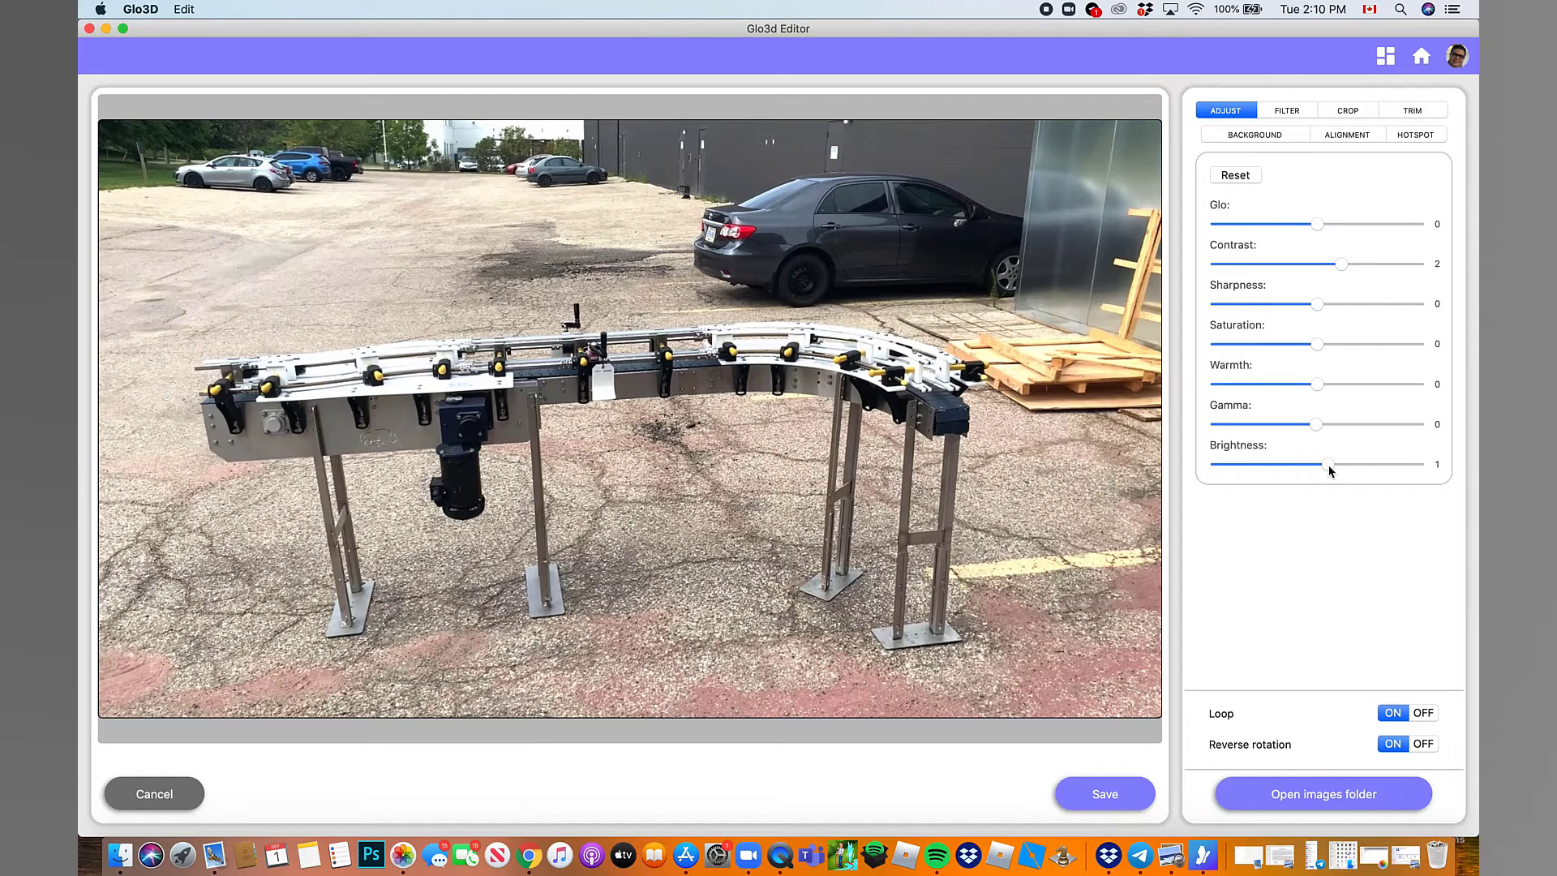
# Trim the 360 photo's sequence to frames 1 through 89.
pyautogui.click(1414, 114)
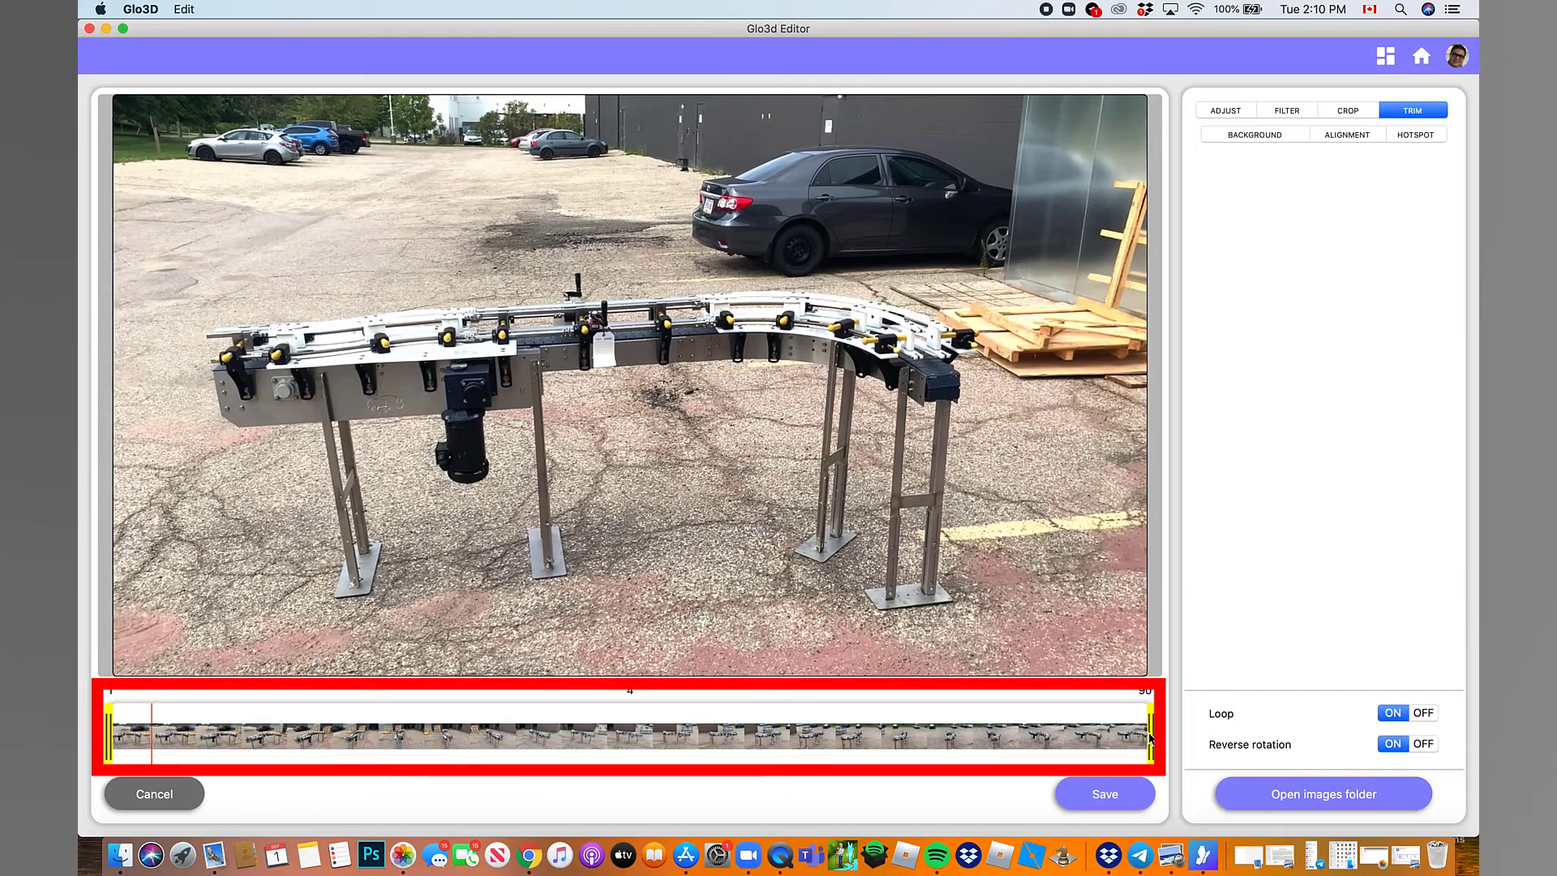
pyautogui.moveTo(1151, 742)
pyautogui.mouseDown()
pyautogui.moveTo(1126, 736)
pyautogui.moveTo(1142, 736)
pyautogui.mouseUp()
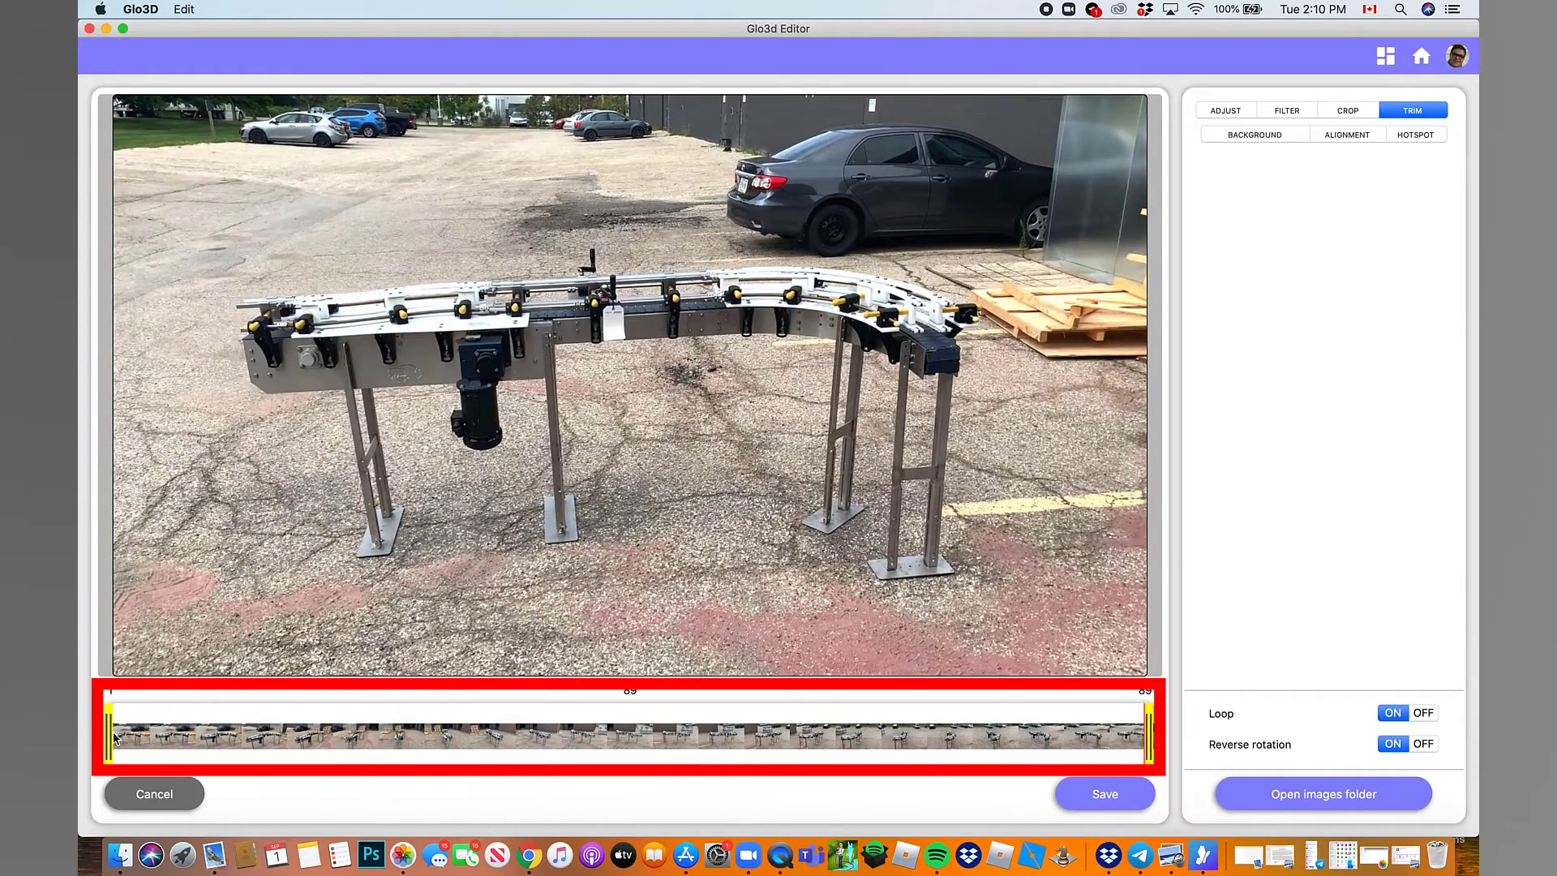
pyautogui.moveTo(109, 738); pyautogui.dragTo(114, 736)
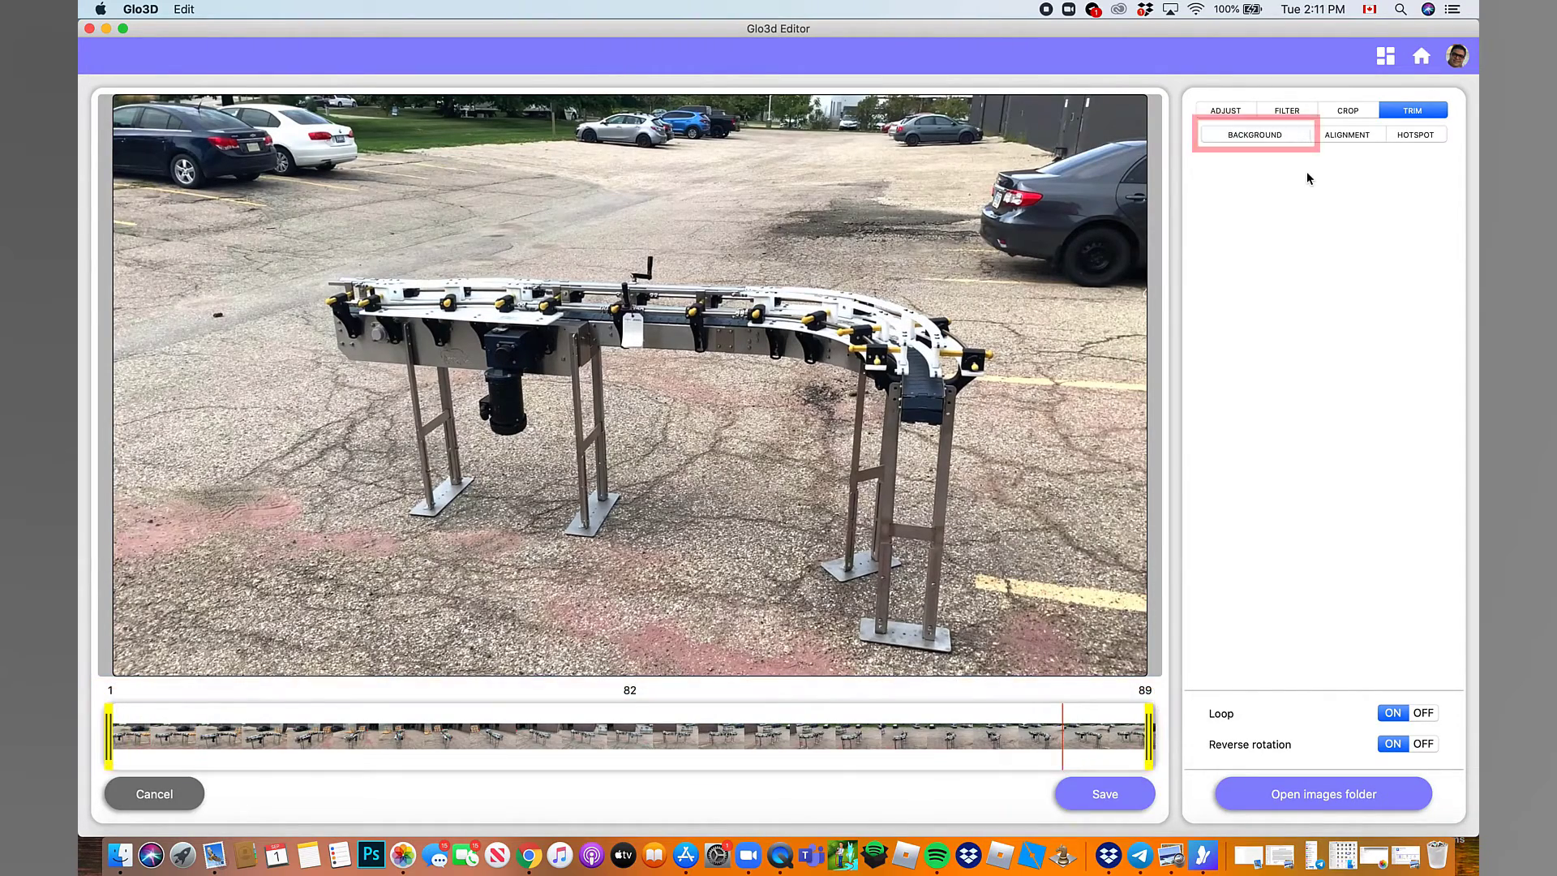
# Apply the blur option to the 360 photo's background.
pyautogui.click(1261, 136)
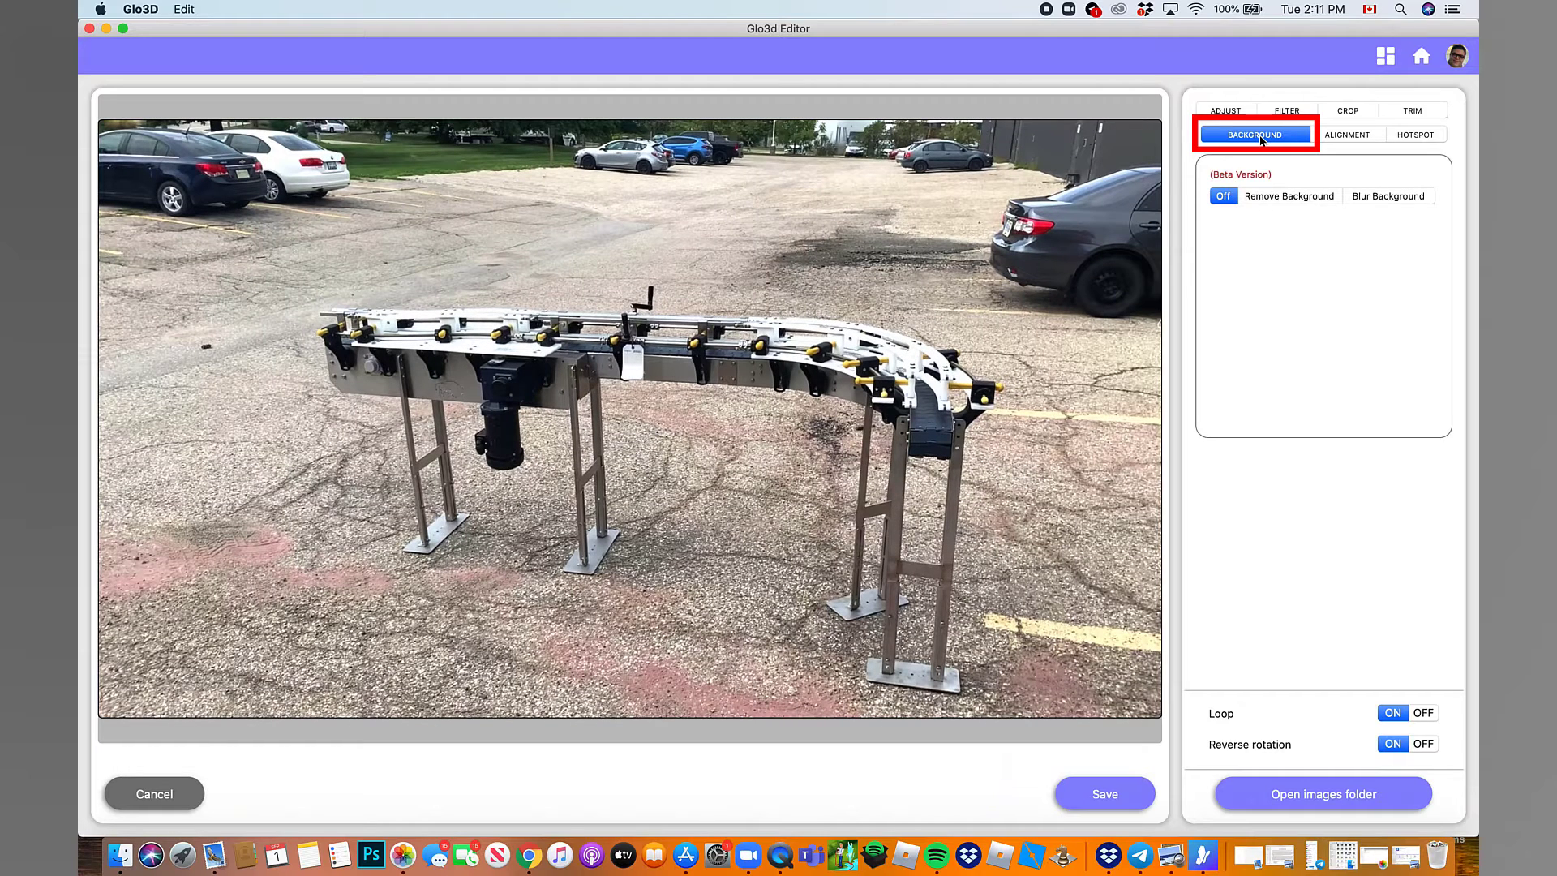
pyautogui.click(1404, 197)
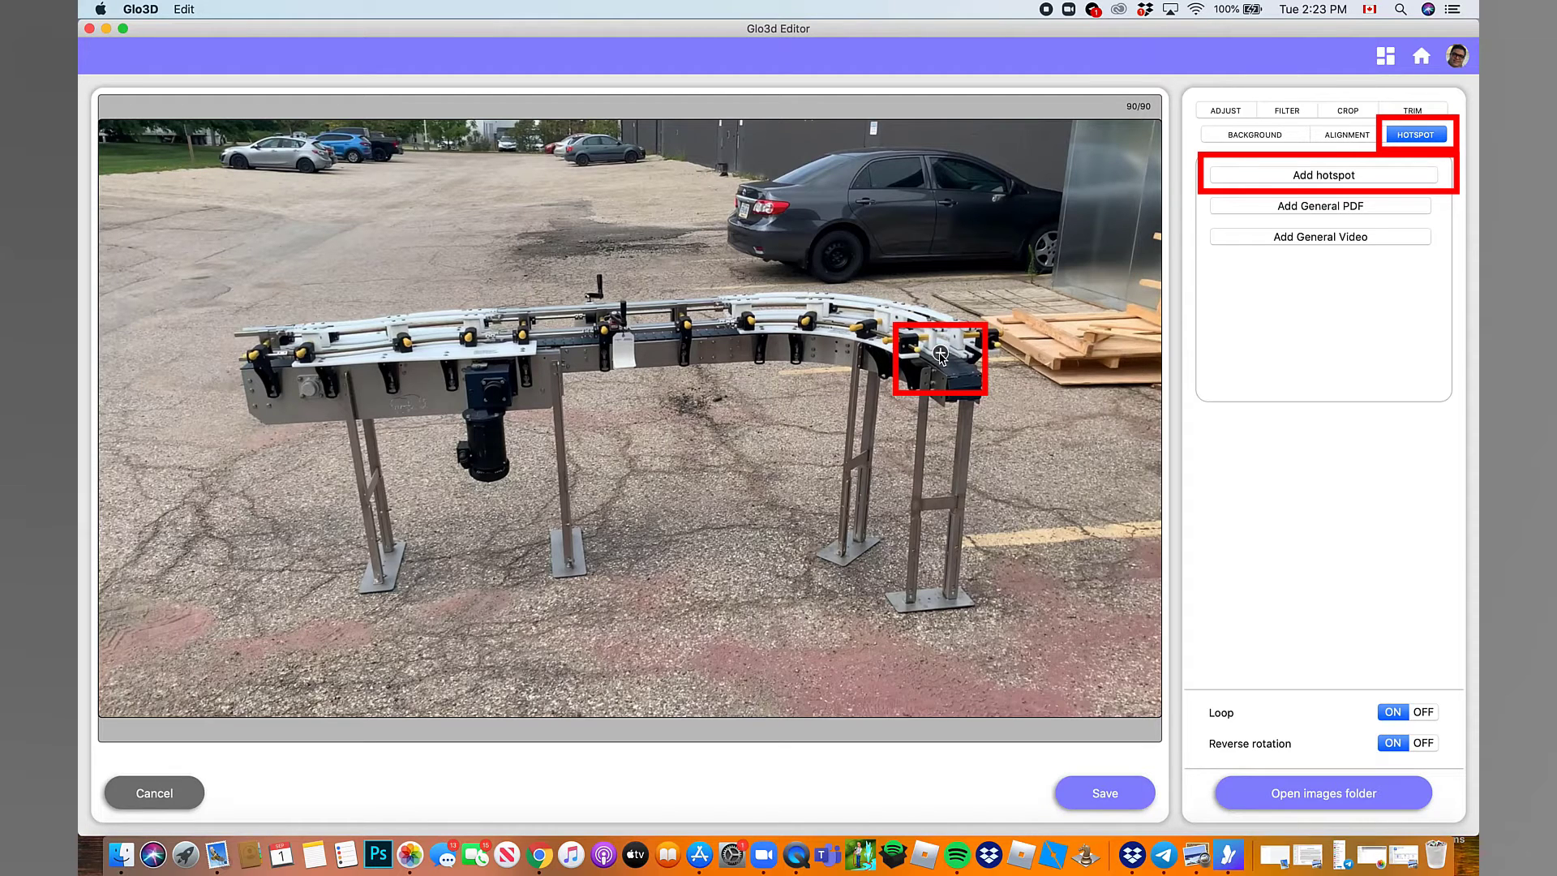
# Add a hotspot, place it on the conveyor's curved end at frame 90, and set that frame as its start.
pyautogui.click(1339, 176)
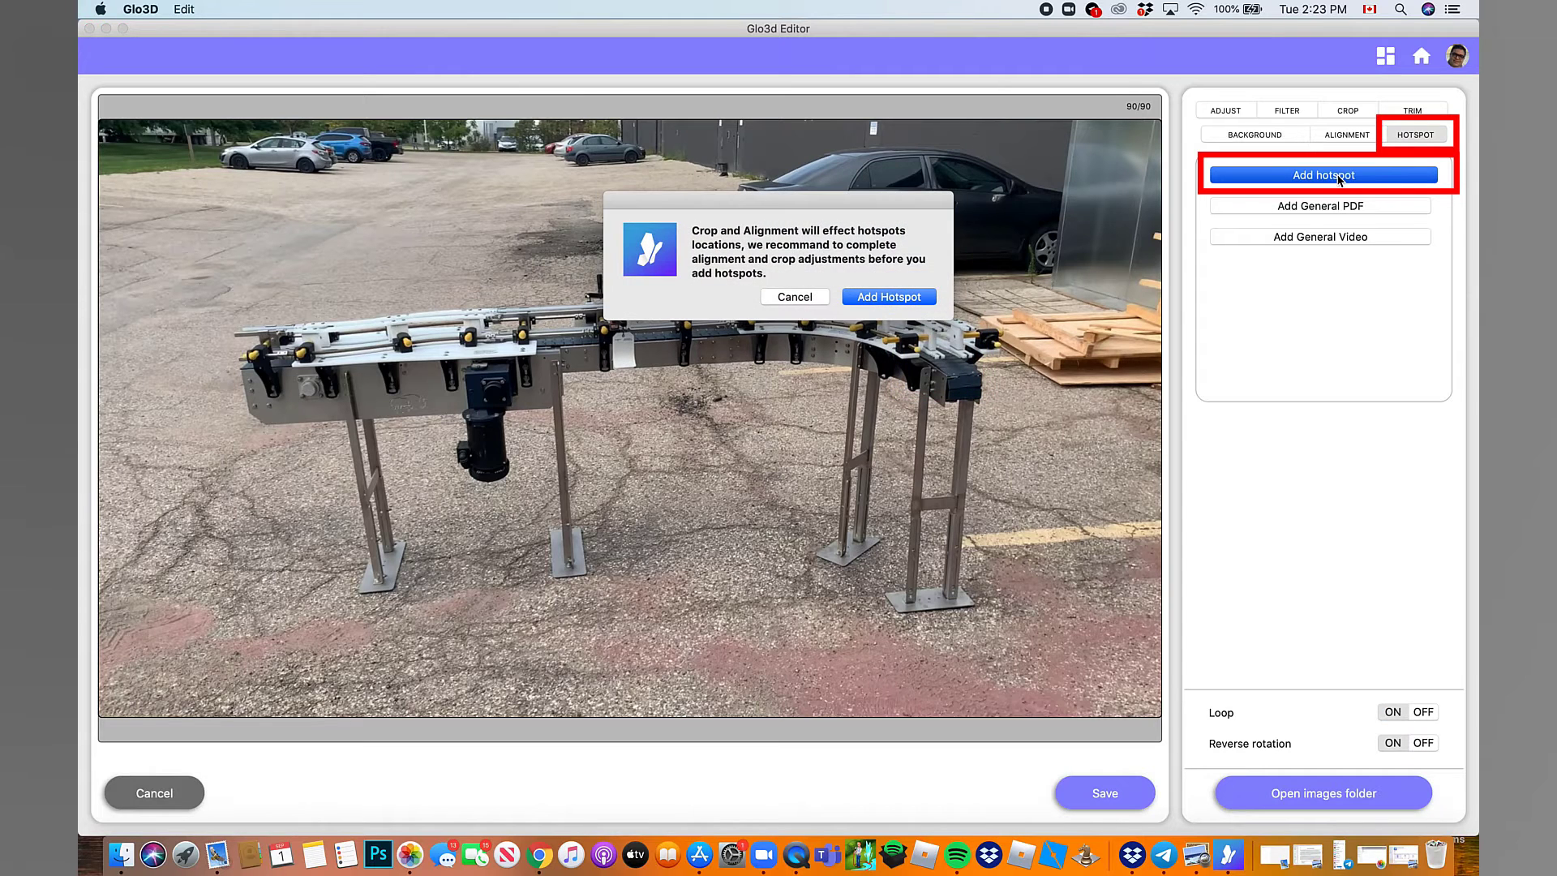
pyautogui.click(886, 298)
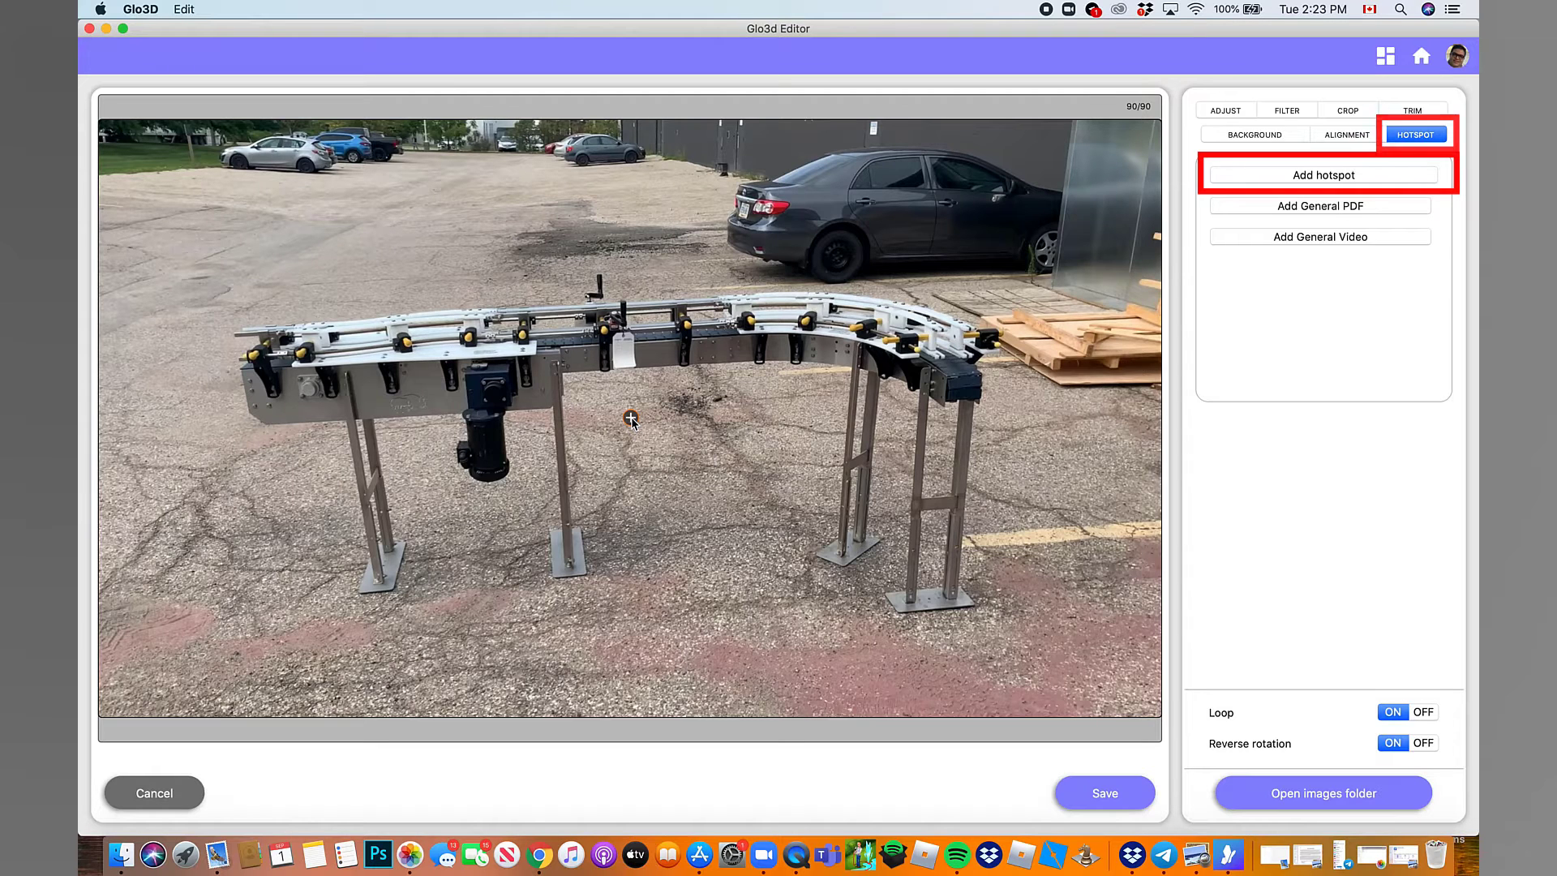
pyautogui.moveTo(633, 416)
pyautogui.mouseDown()
pyautogui.moveTo(758, 410)
pyautogui.moveTo(907, 349)
pyautogui.moveTo(940, 352)
pyautogui.mouseUp()
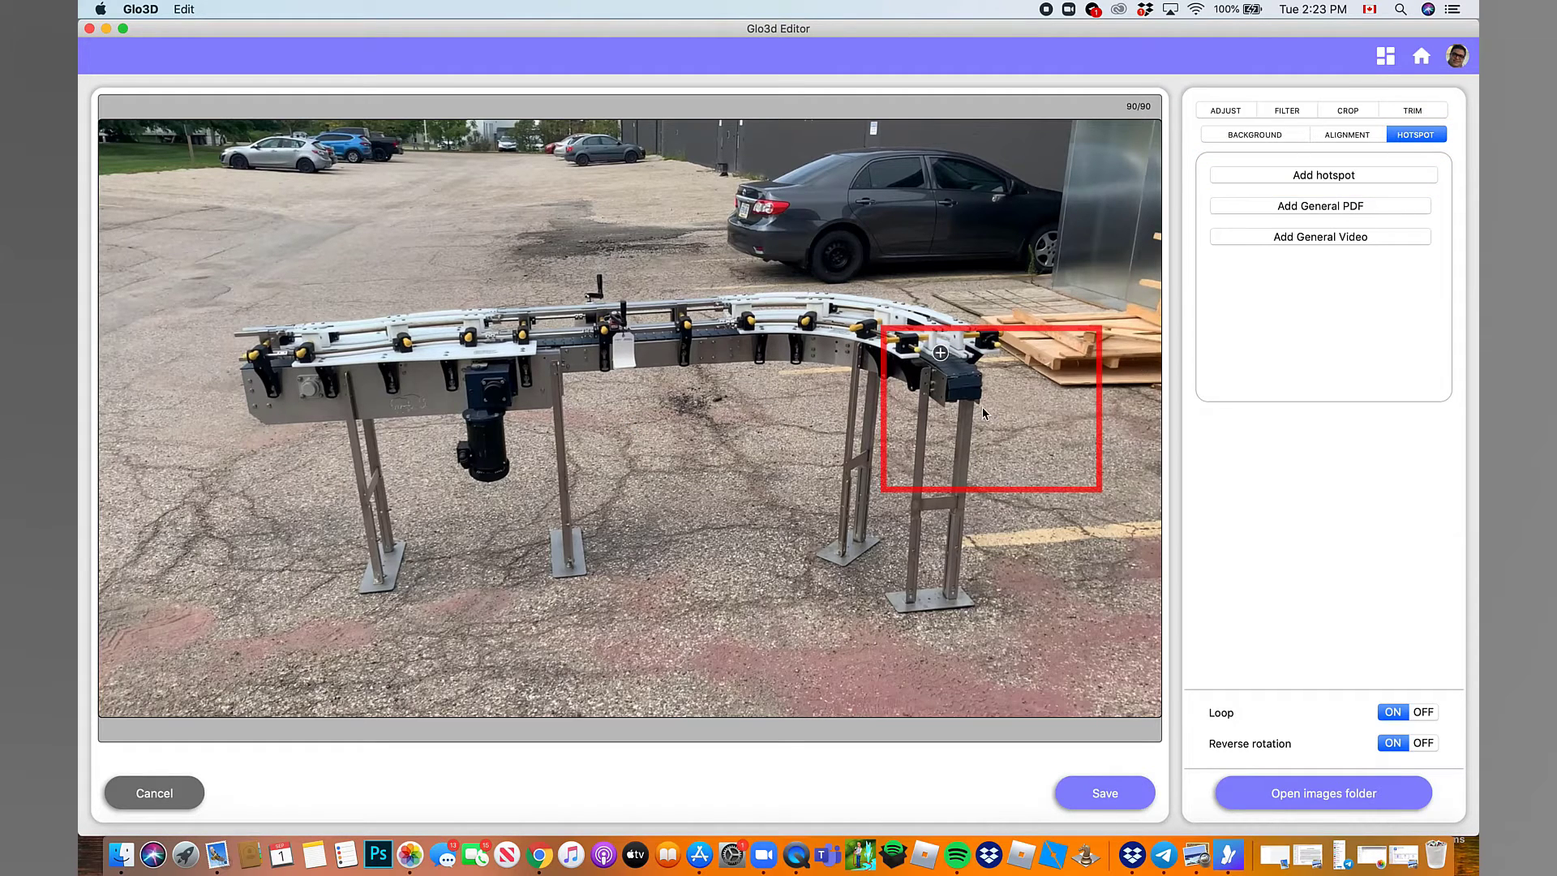
pyautogui.rightClick(940, 354)
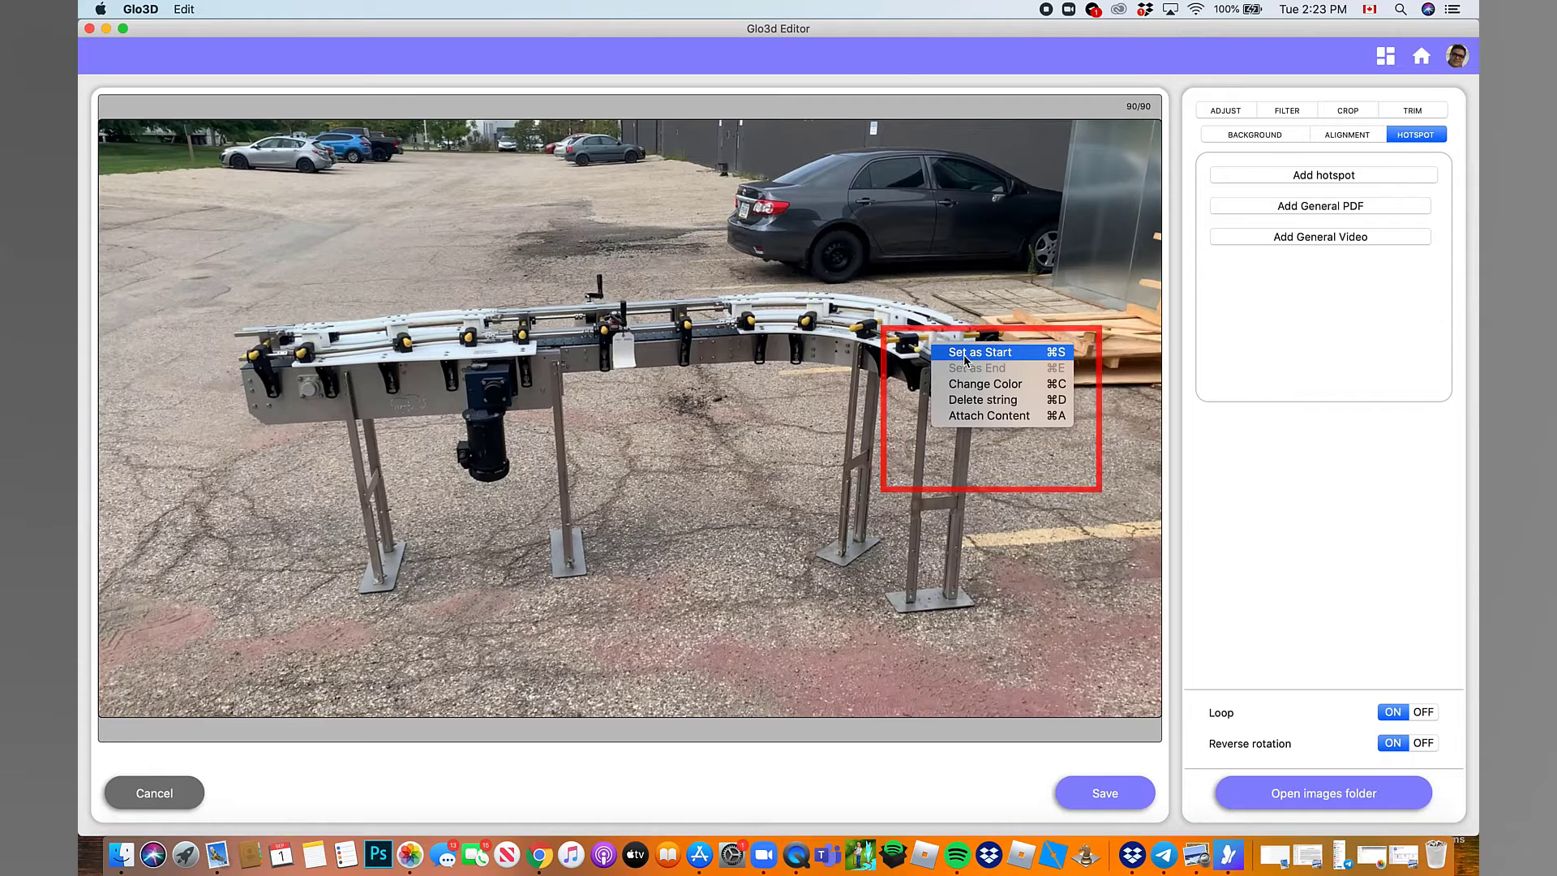
pyautogui.click(957, 353)
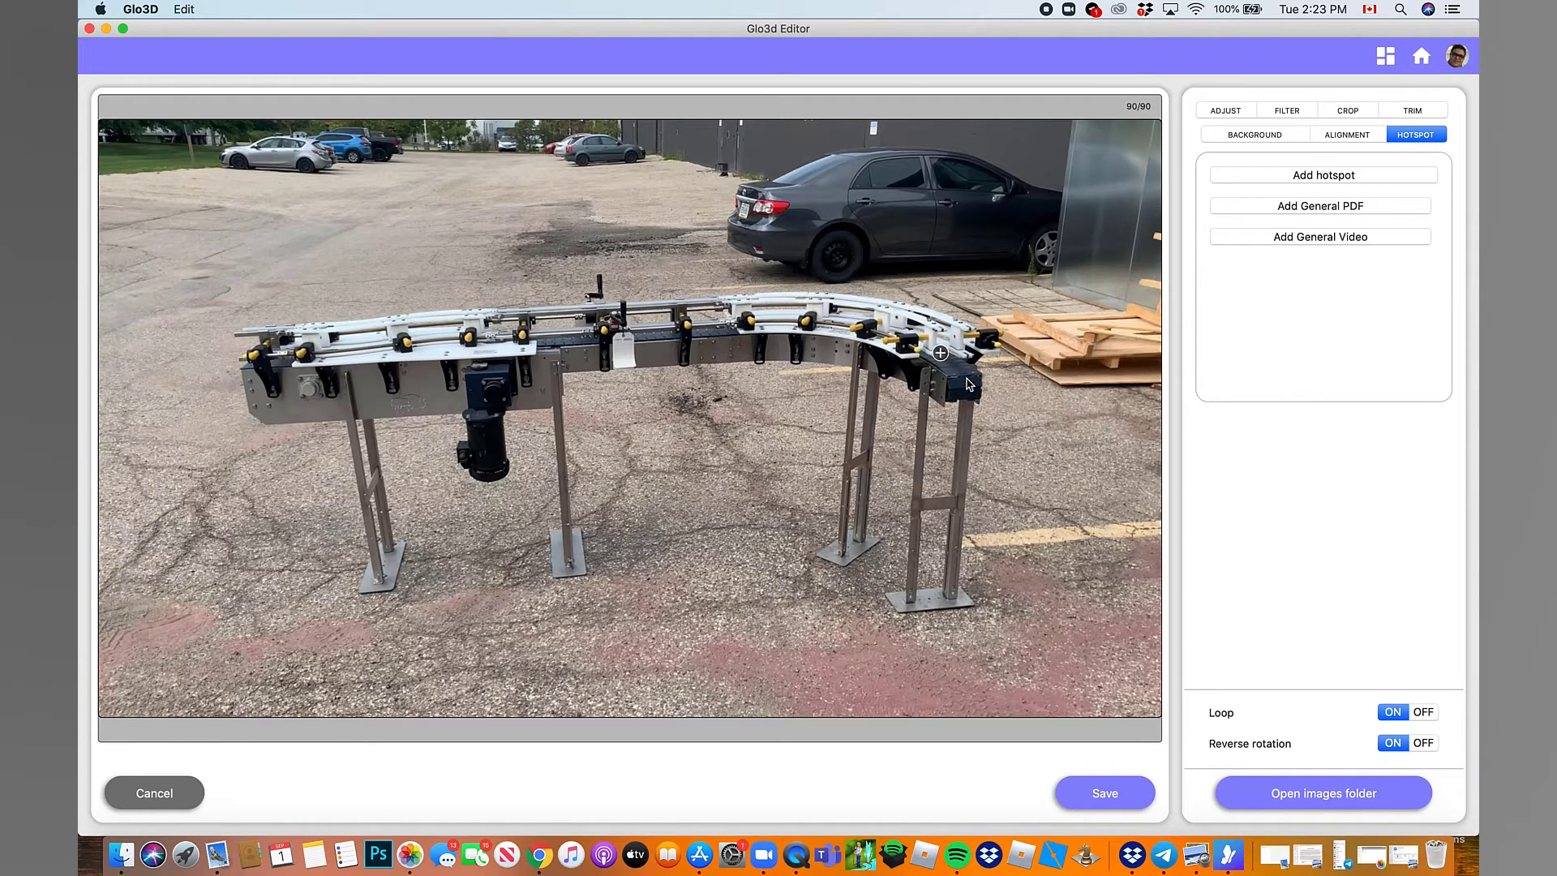
# At frame 67, move the hotspot onto the near end of the conveyor and set that frame as its end.
pyautogui.moveTo(969, 382); pyautogui.dragTo(873, 392)
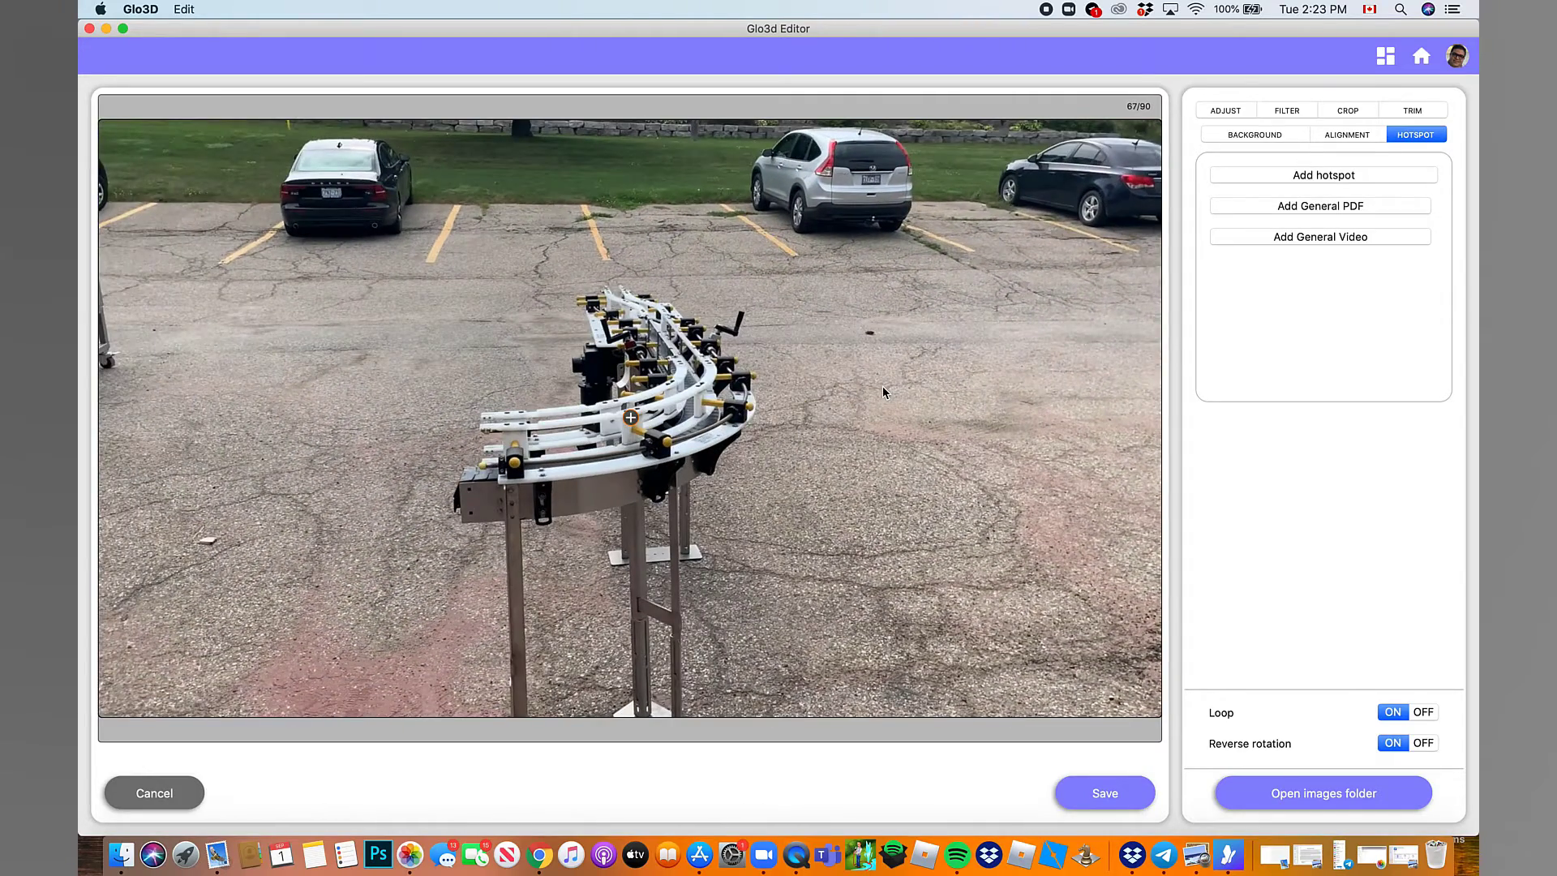
pyautogui.moveTo(628, 419); pyautogui.dragTo(476, 457)
pyautogui.rightClick(476, 457)
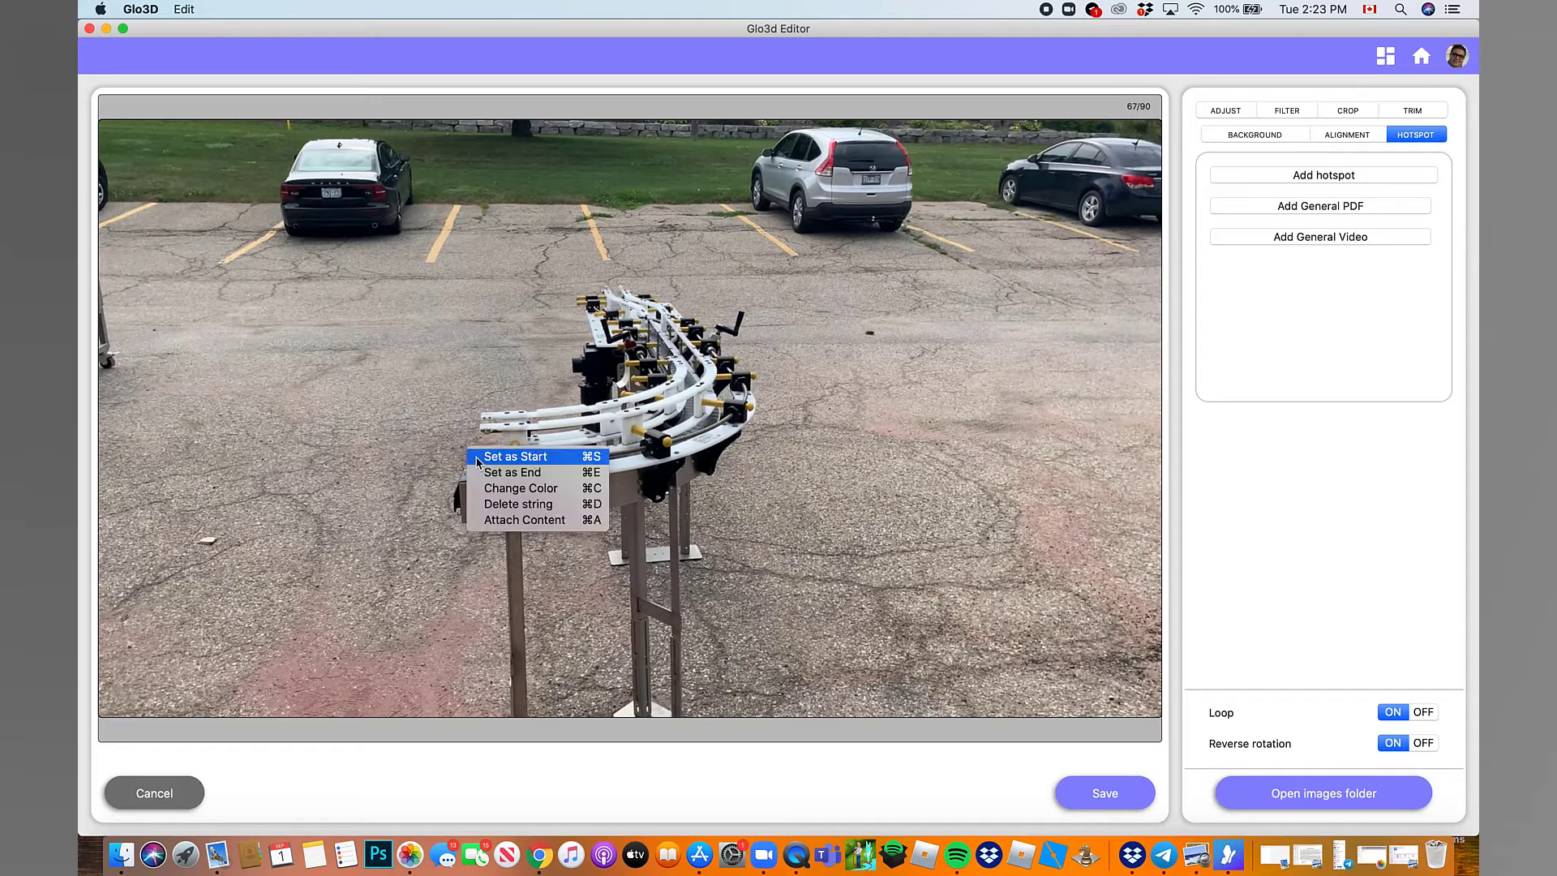
pyautogui.click(497, 472)
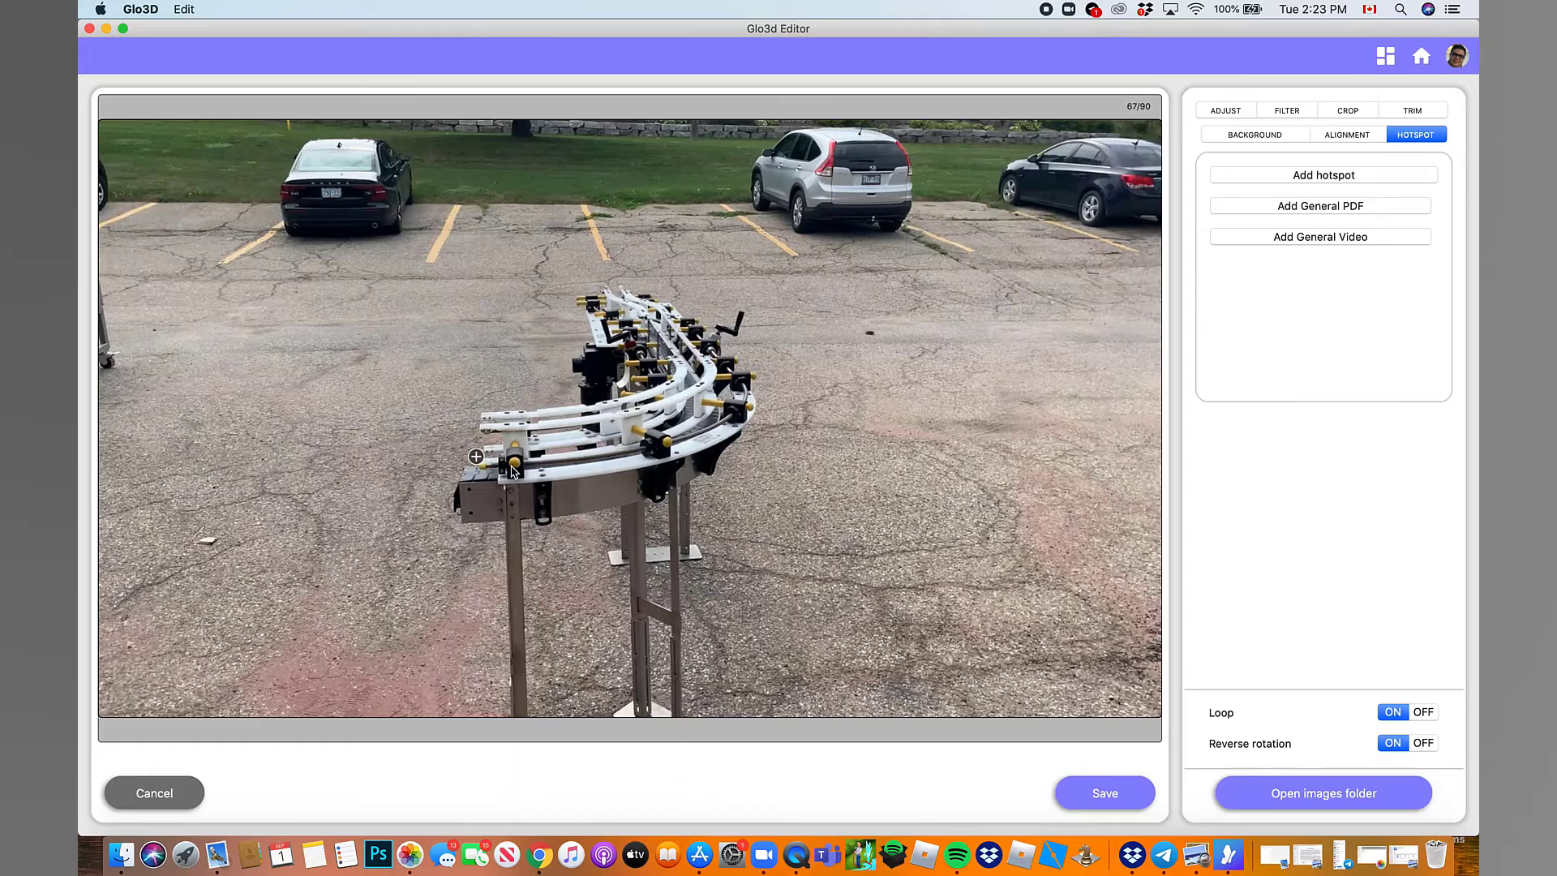
# Reposition the hotspot on the conveyor's end at frame 75 and start attaching an image to it as content.
pyautogui.moveTo(519, 469); pyautogui.dragTo(547, 464)
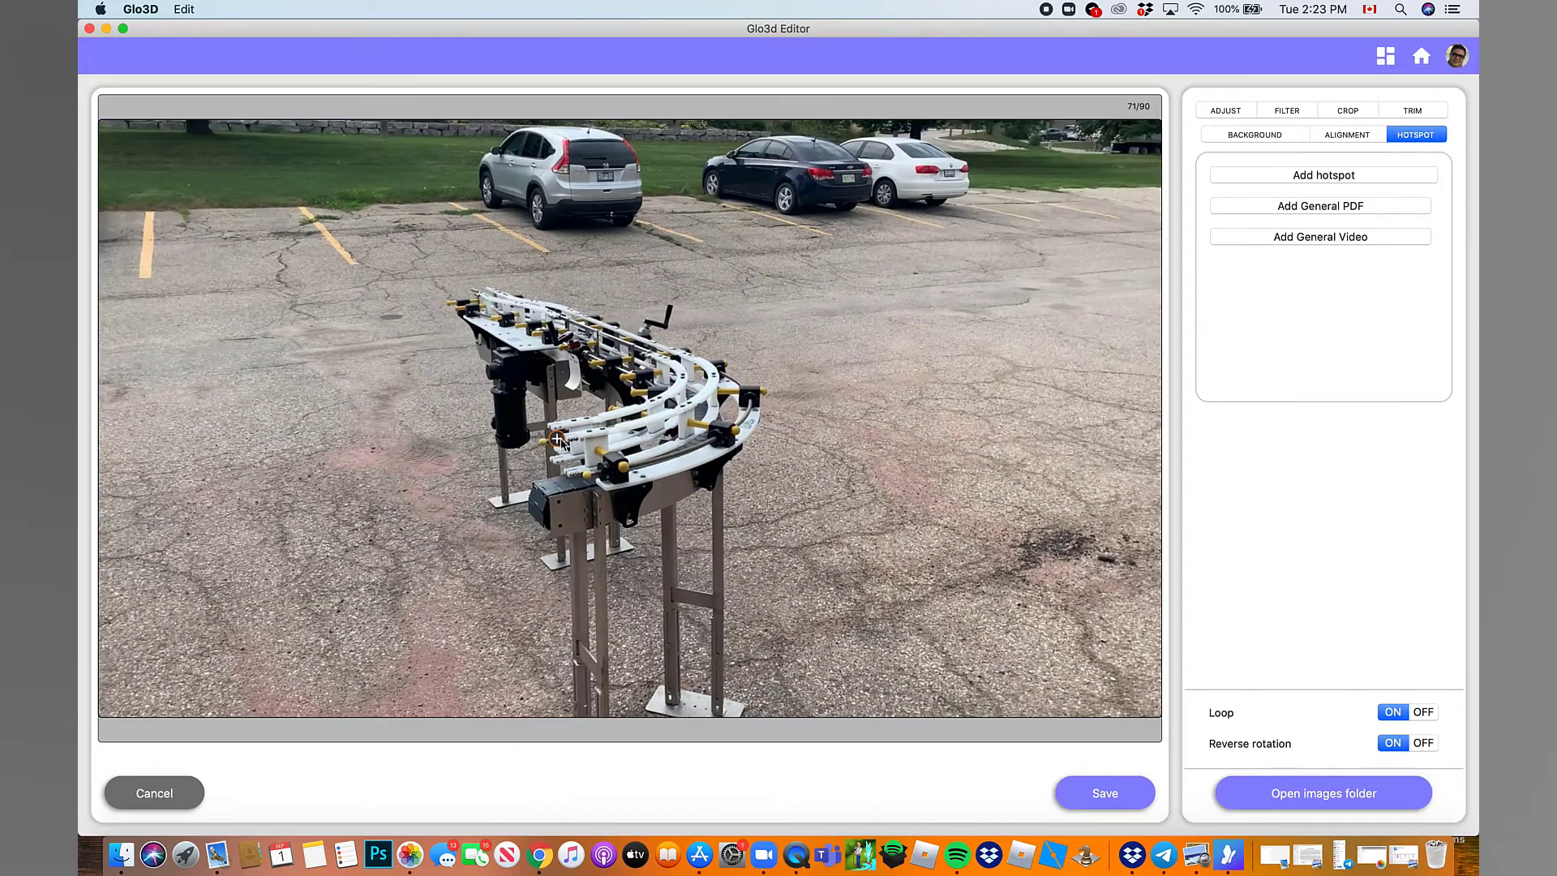
pyautogui.moveTo(653, 478)
pyautogui.mouseDown()
pyautogui.moveTo(794, 456)
pyautogui.moveTo(871, 464)
pyautogui.moveTo(864, 496)
pyautogui.moveTo(878, 499)
pyautogui.moveTo(948, 452)
pyautogui.moveTo(869, 448)
pyautogui.moveTo(885, 444)
pyautogui.mouseUp()
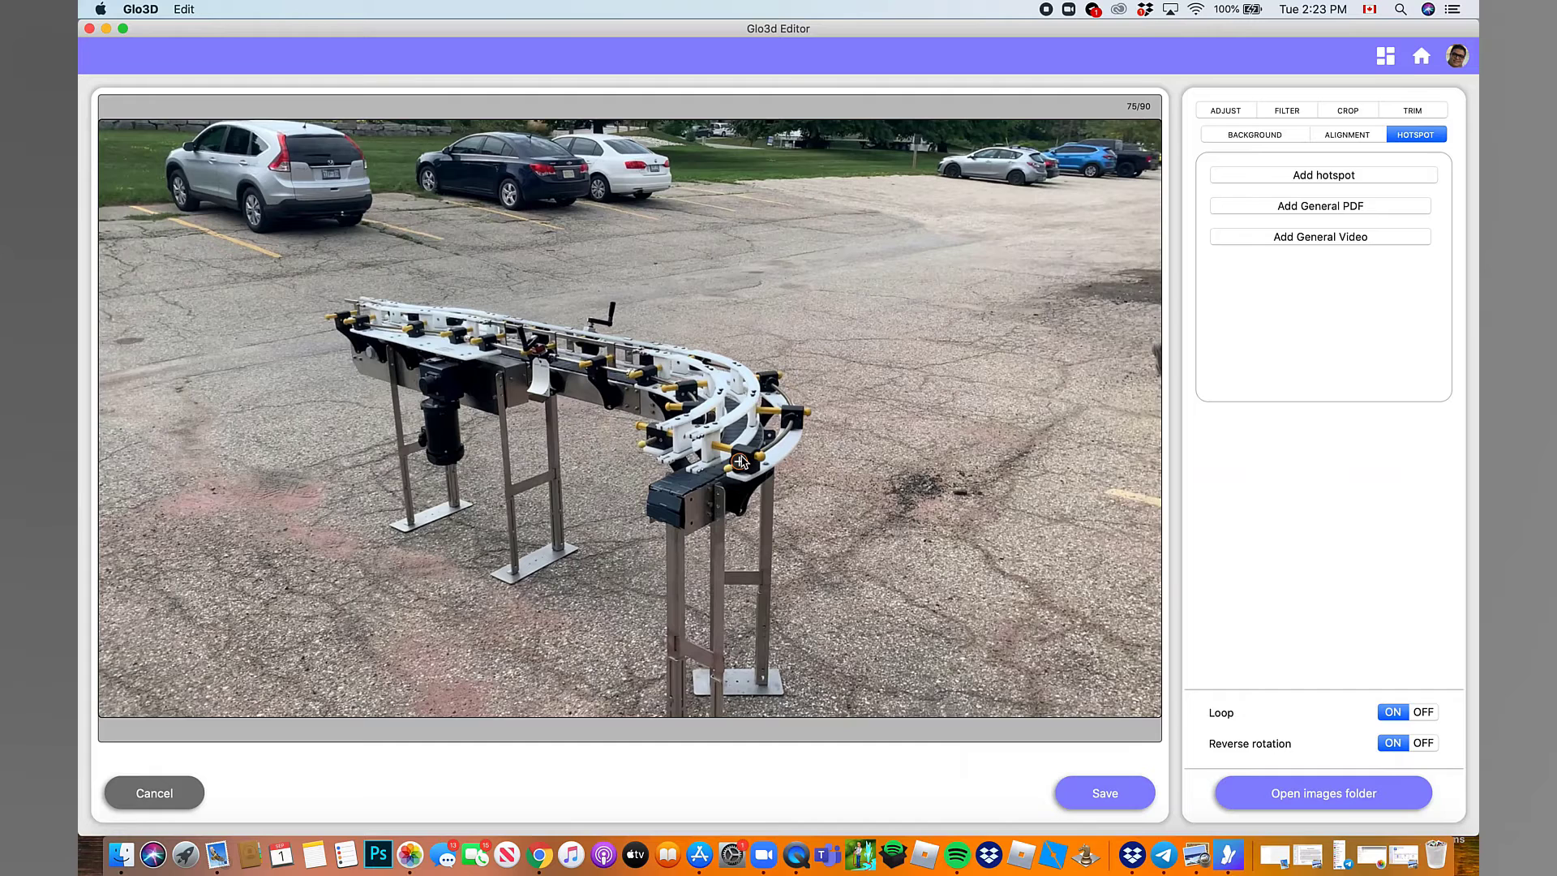
pyautogui.rightClick(694, 468)
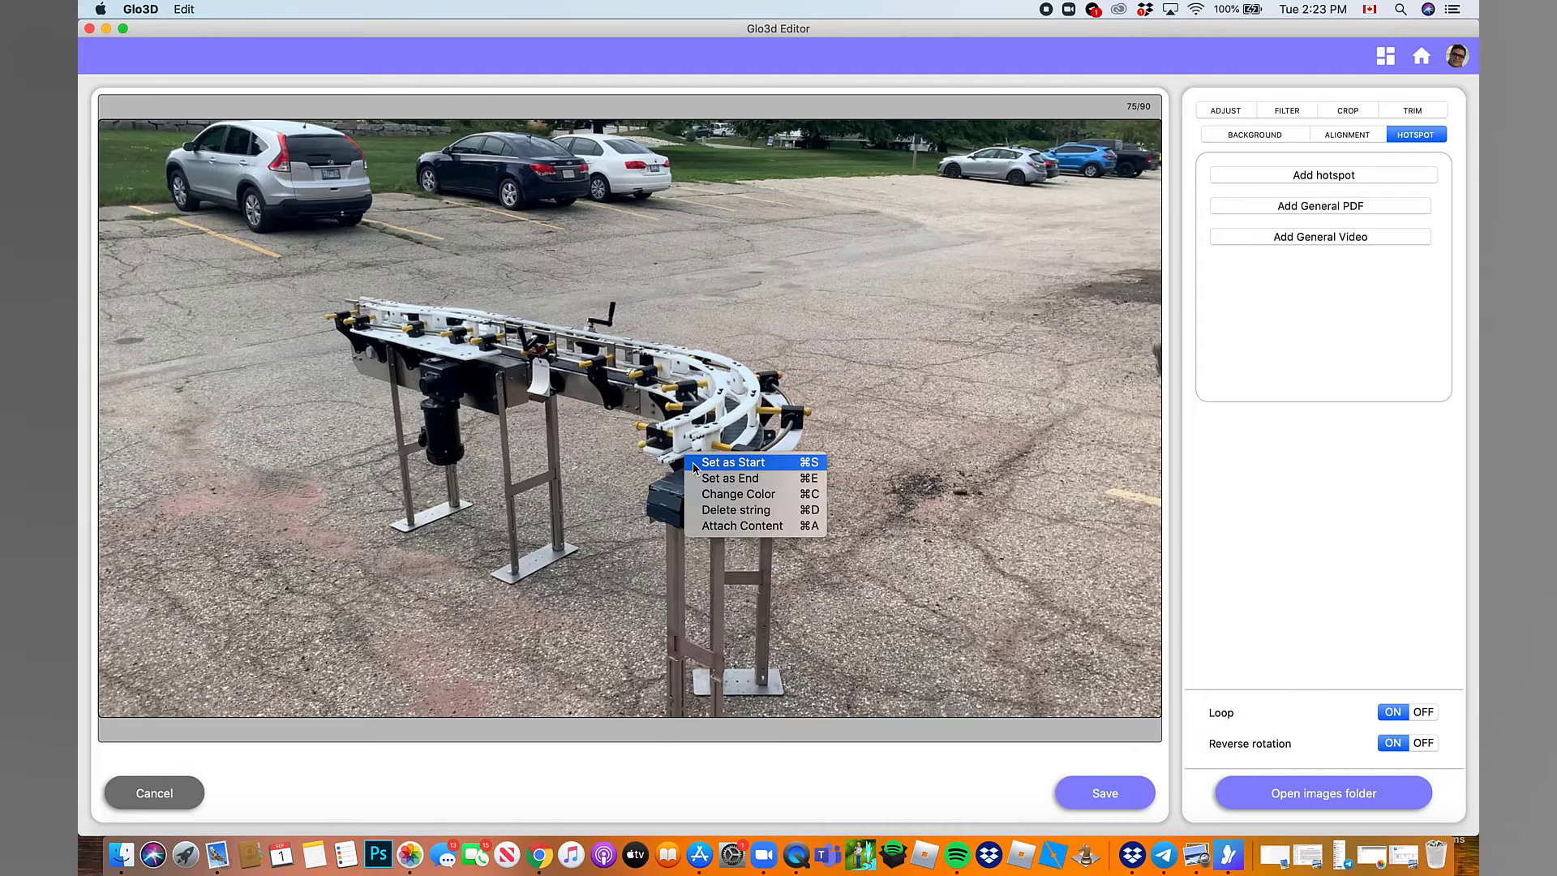
pyautogui.click(736, 526)
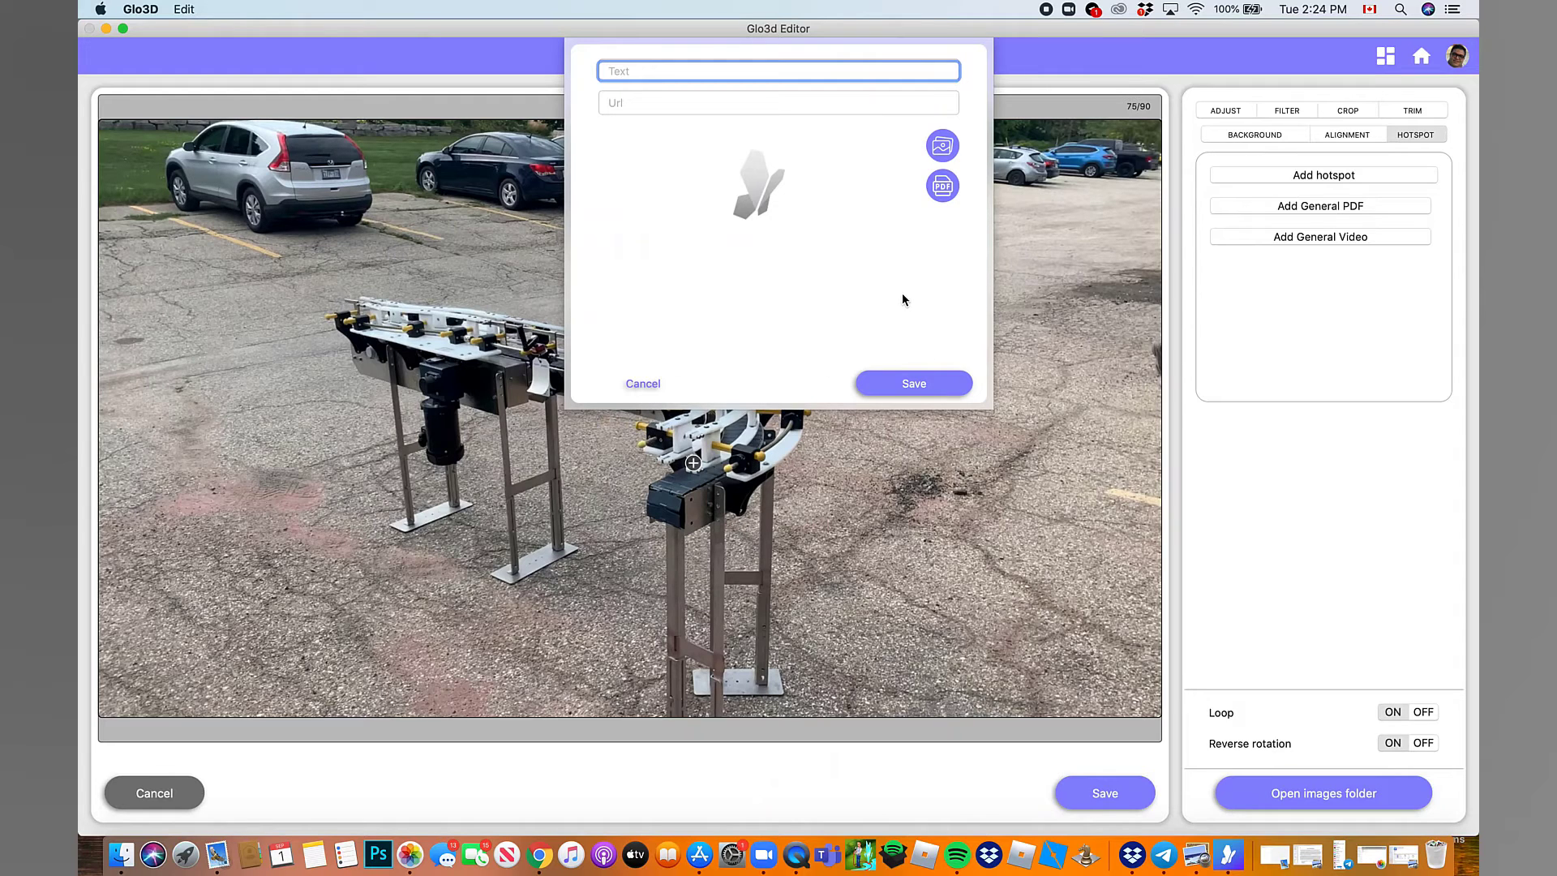
pyautogui.click(944, 147)
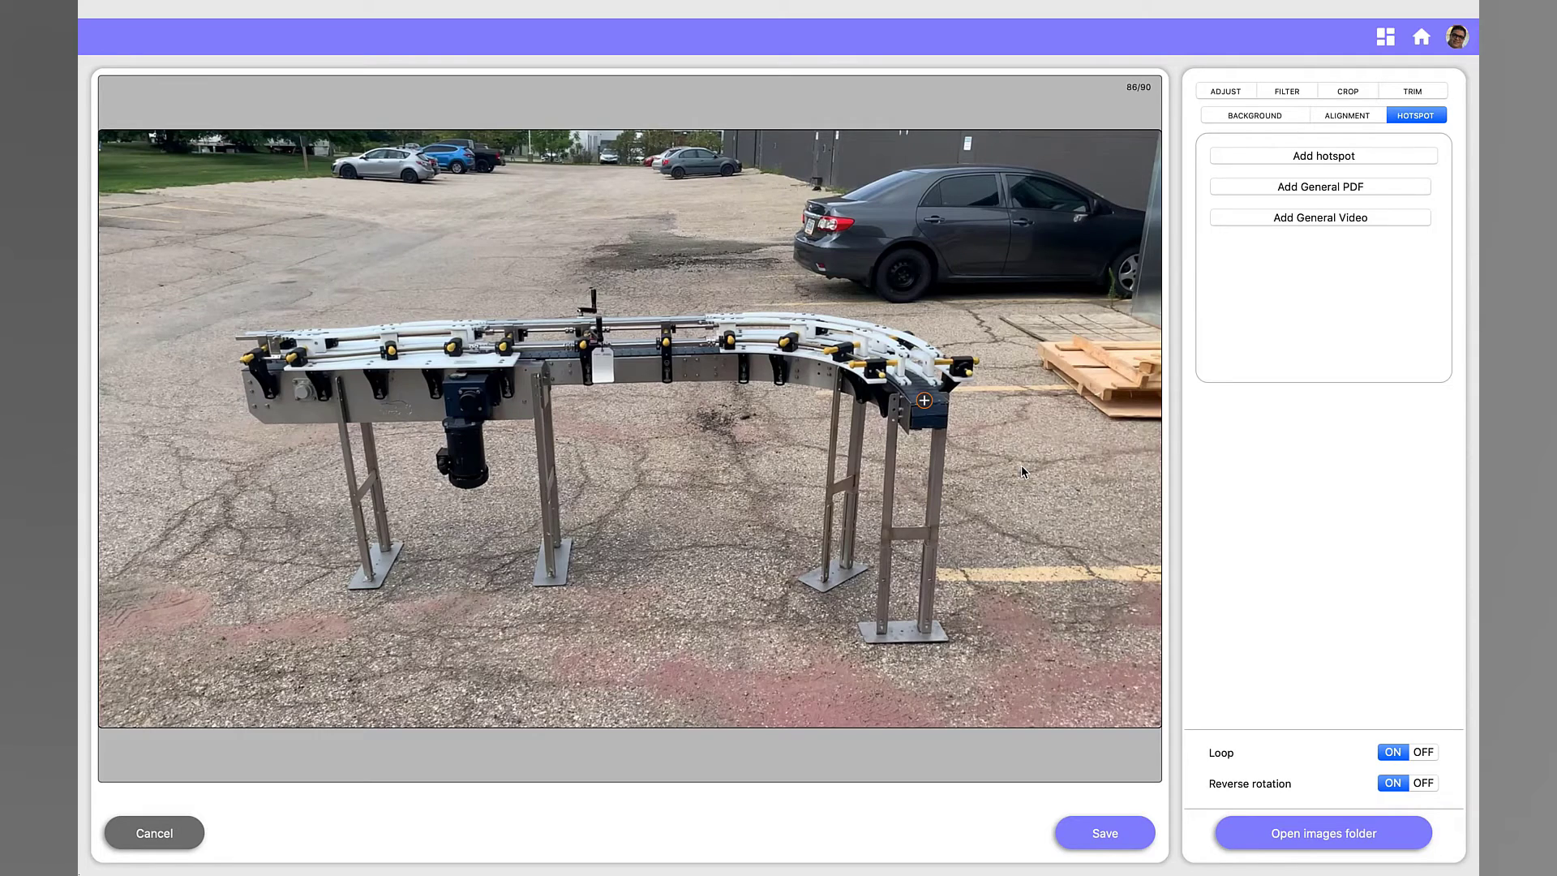
# Go to My Page after the upload, open the curved conveyor's 360 photo, and bring up its sharing options.
pyautogui.moveTo(1020, 468)
pyautogui.mouseDown()
pyautogui.moveTo(949, 490)
pyautogui.moveTo(1038, 481)
pyautogui.moveTo(1009, 485)
pyautogui.mouseUp()
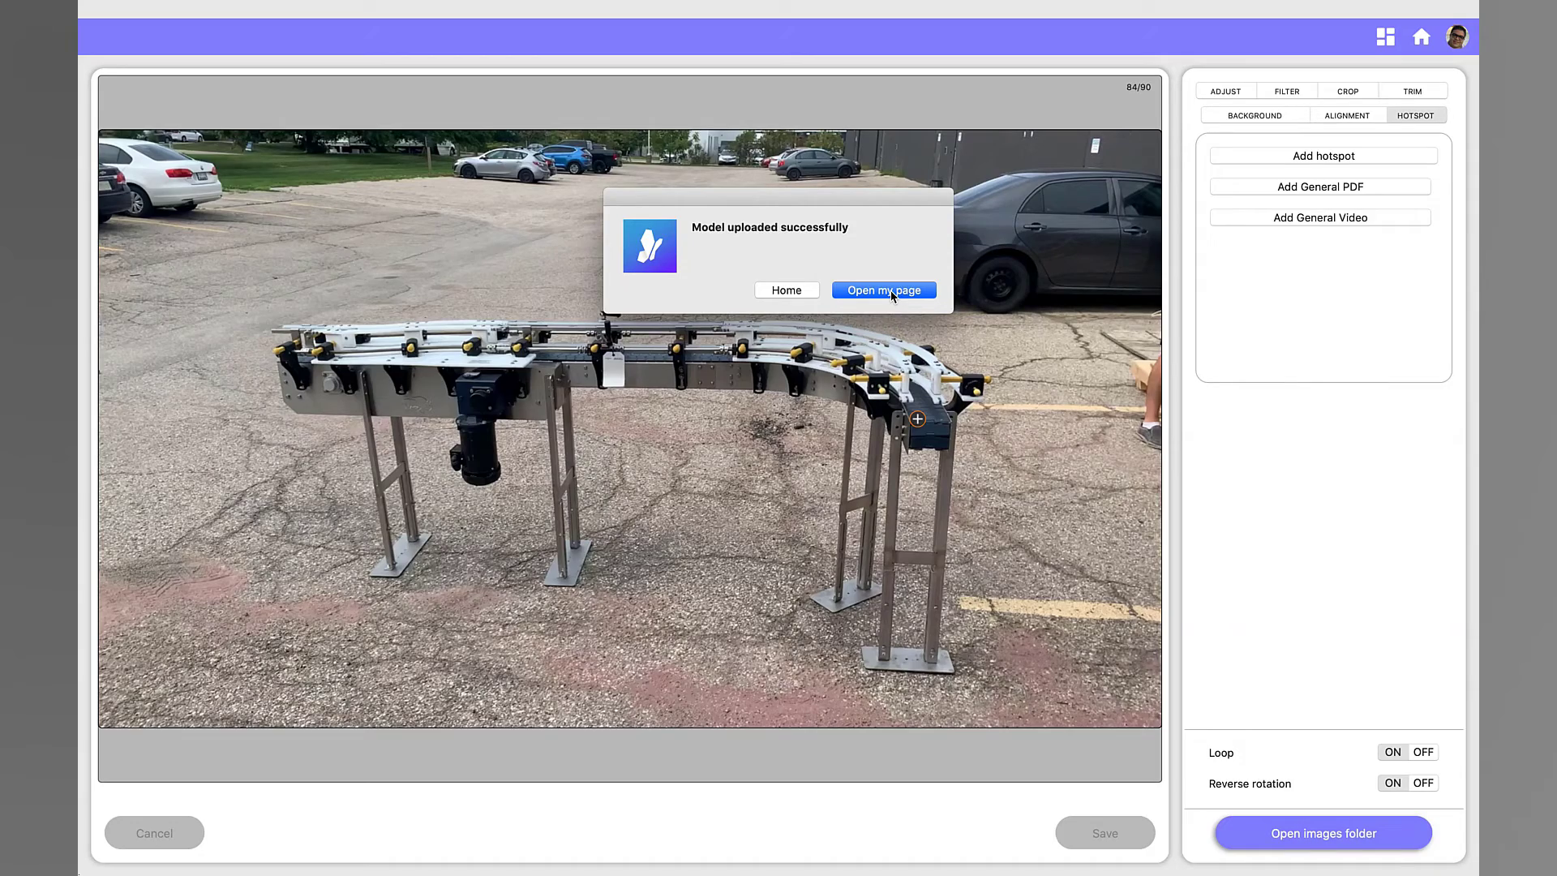
pyautogui.click(884, 291)
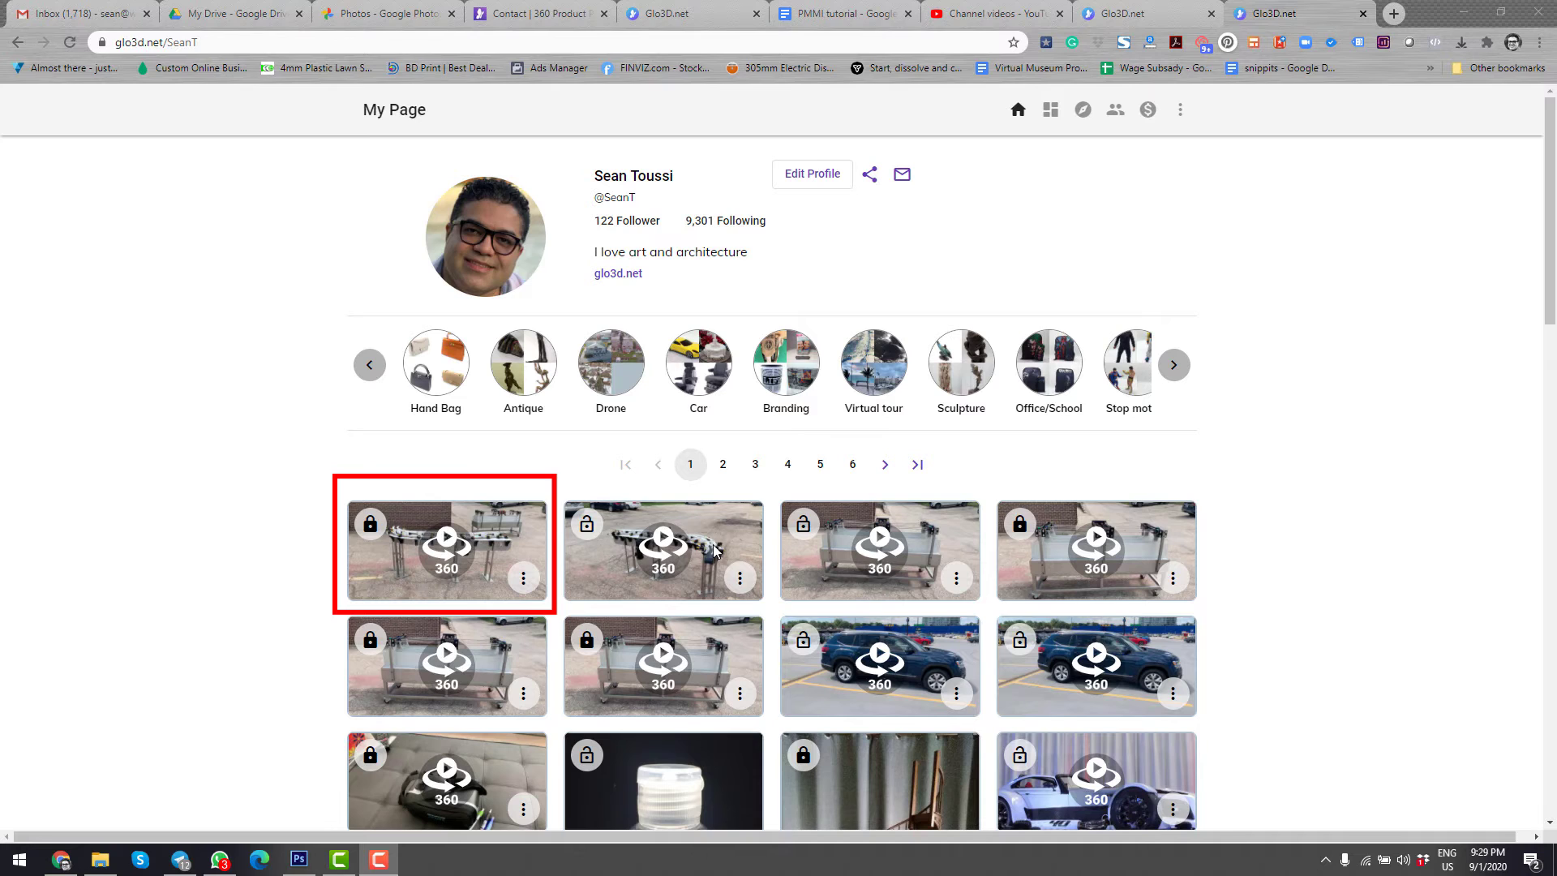
pyautogui.click(713, 543)
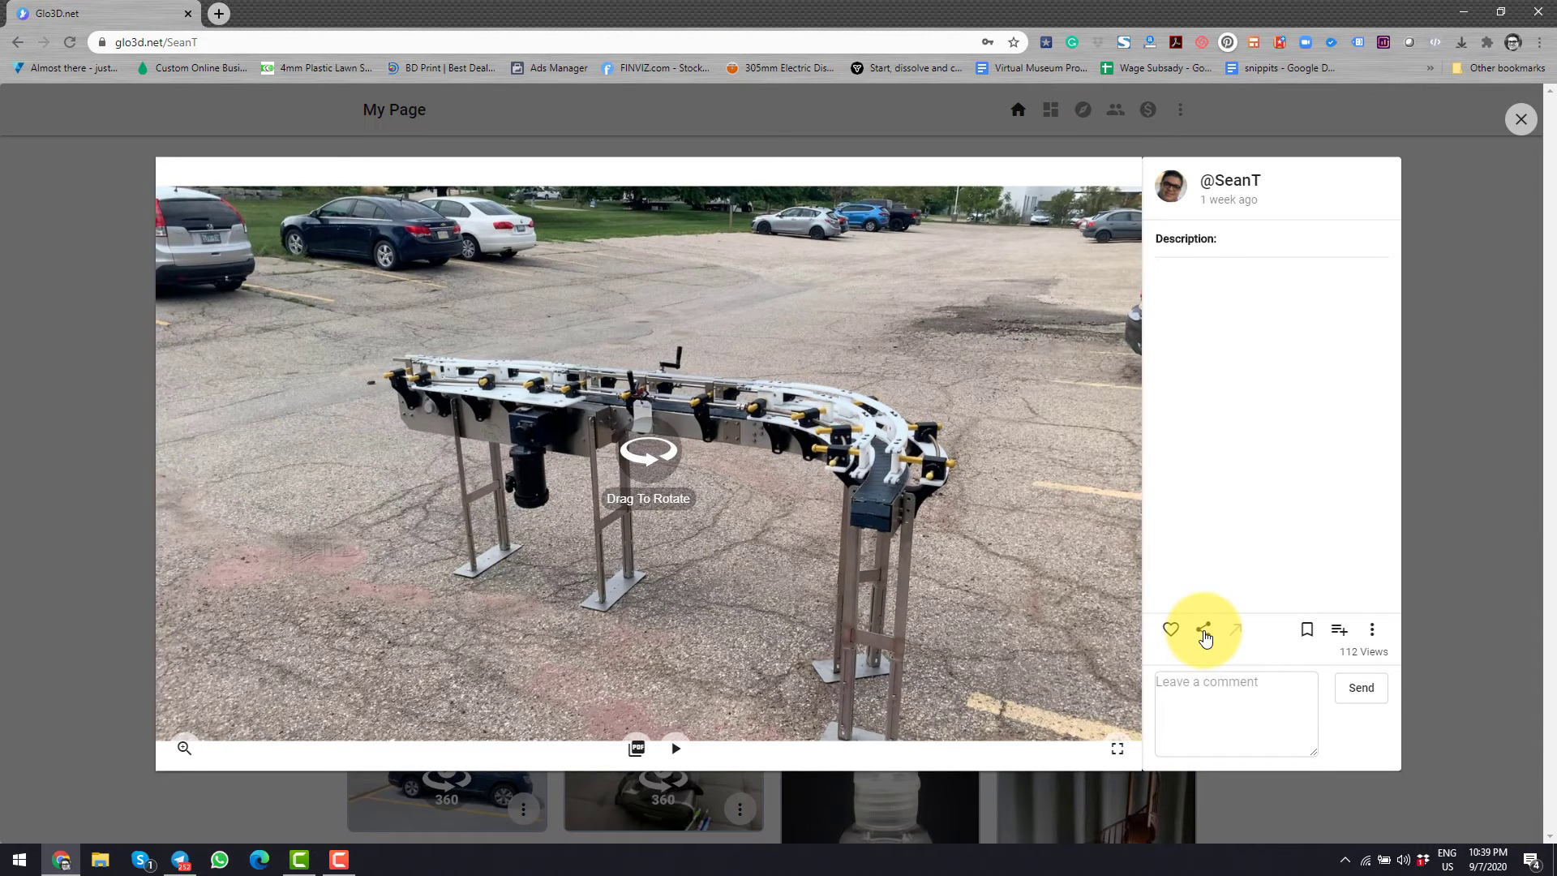
pyautogui.click(1204, 634)
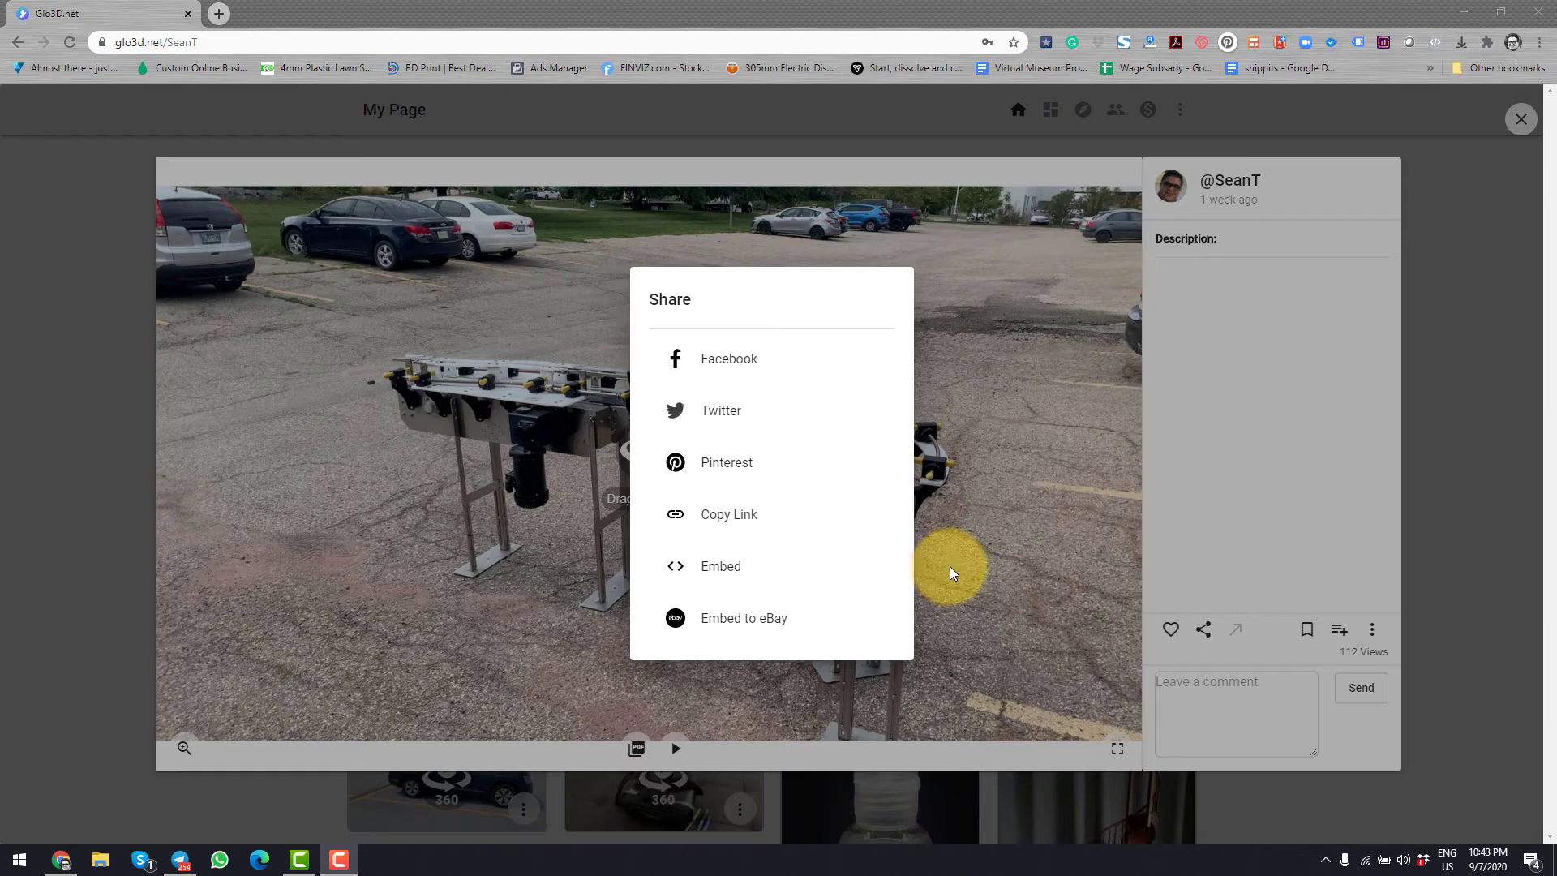
# Dismiss the sharing options and examine the 360 photo's additional editing and download options.
pyautogui.click(1373, 635)
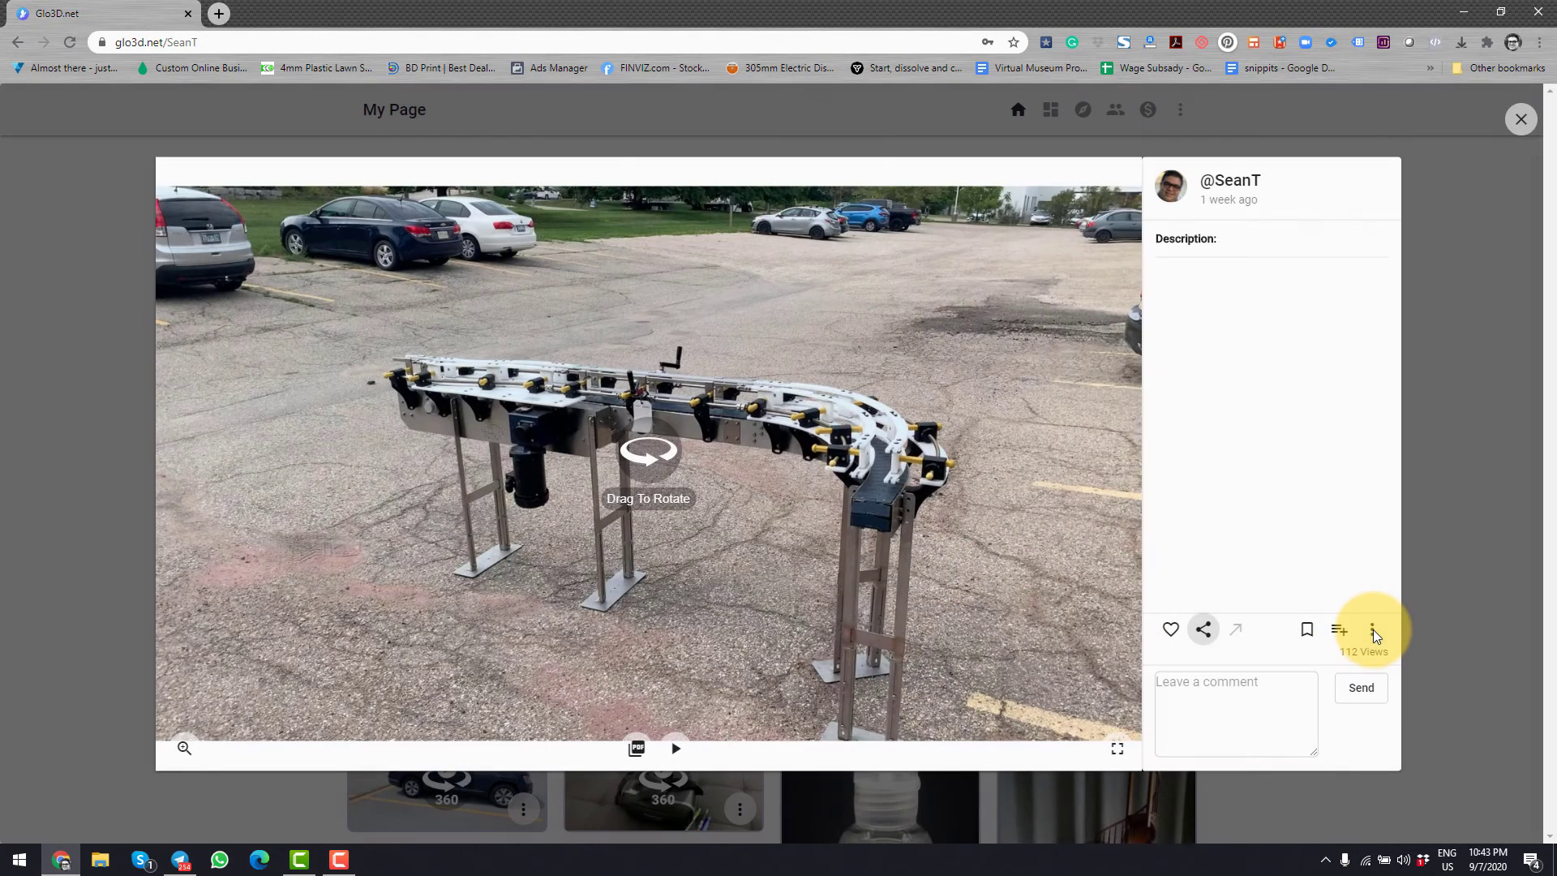
pyautogui.click(1373, 635)
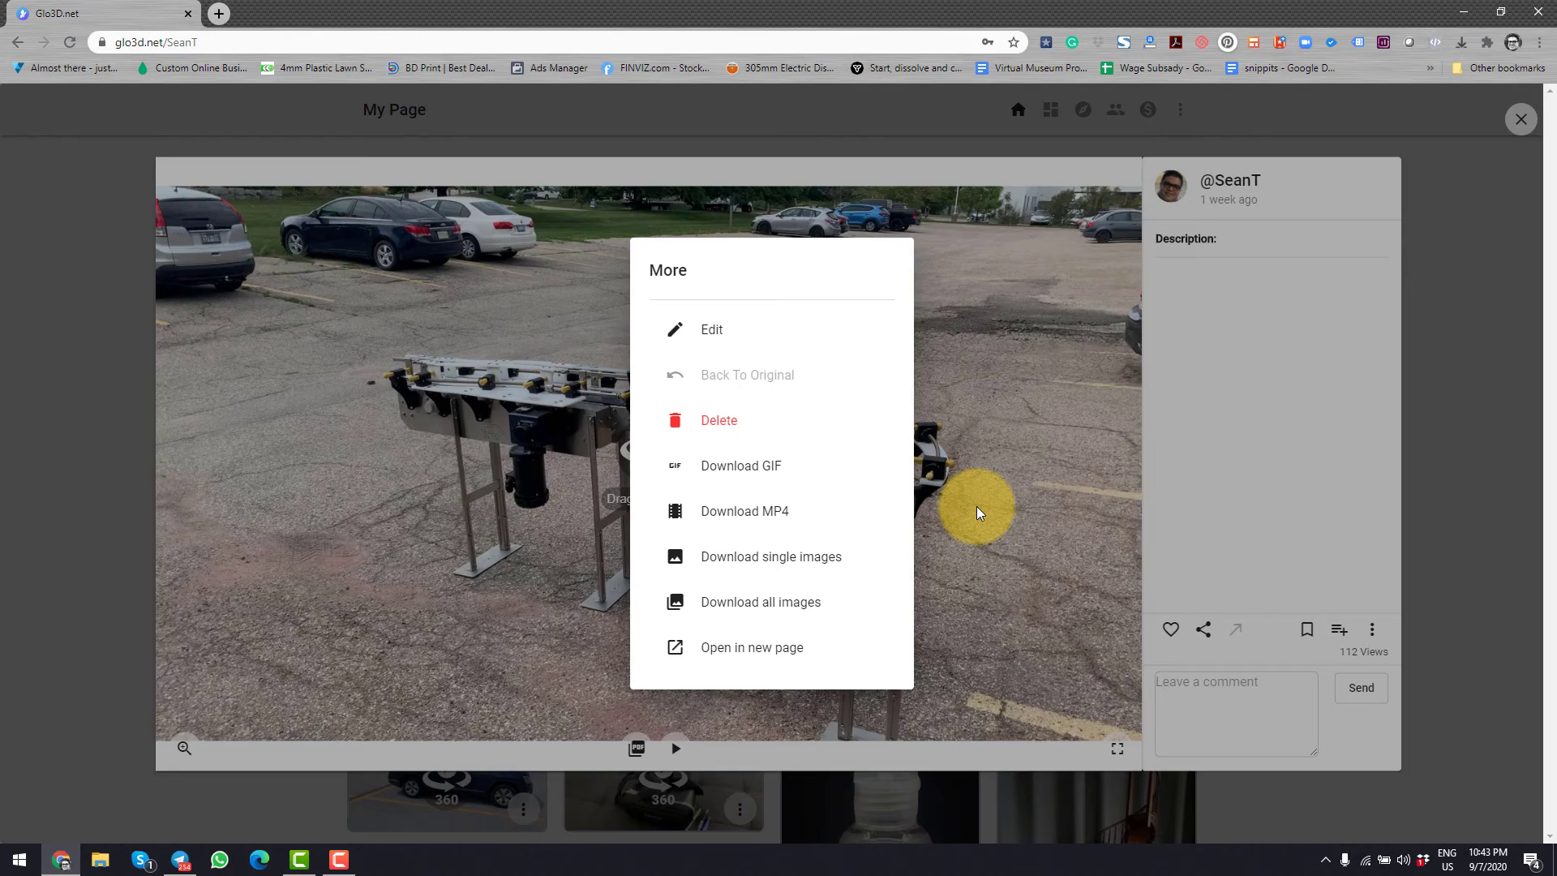
pyautogui.click(1091, 616)
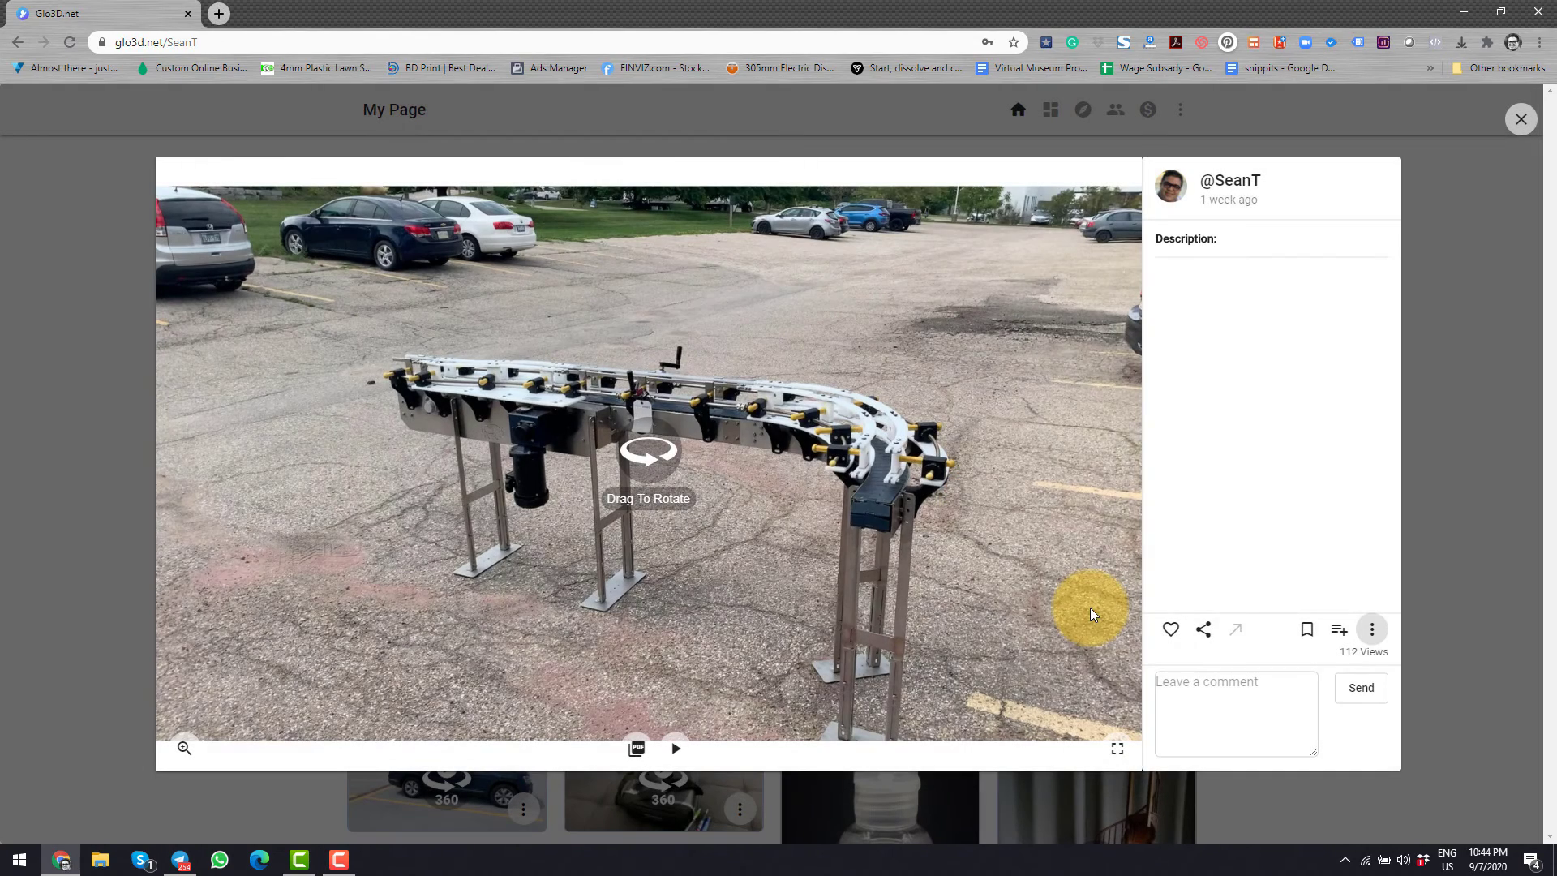
# Bring up the embed settings for sharing the conveyor 360 photo and set the embed height to 300 px.
pyautogui.click(1207, 633)
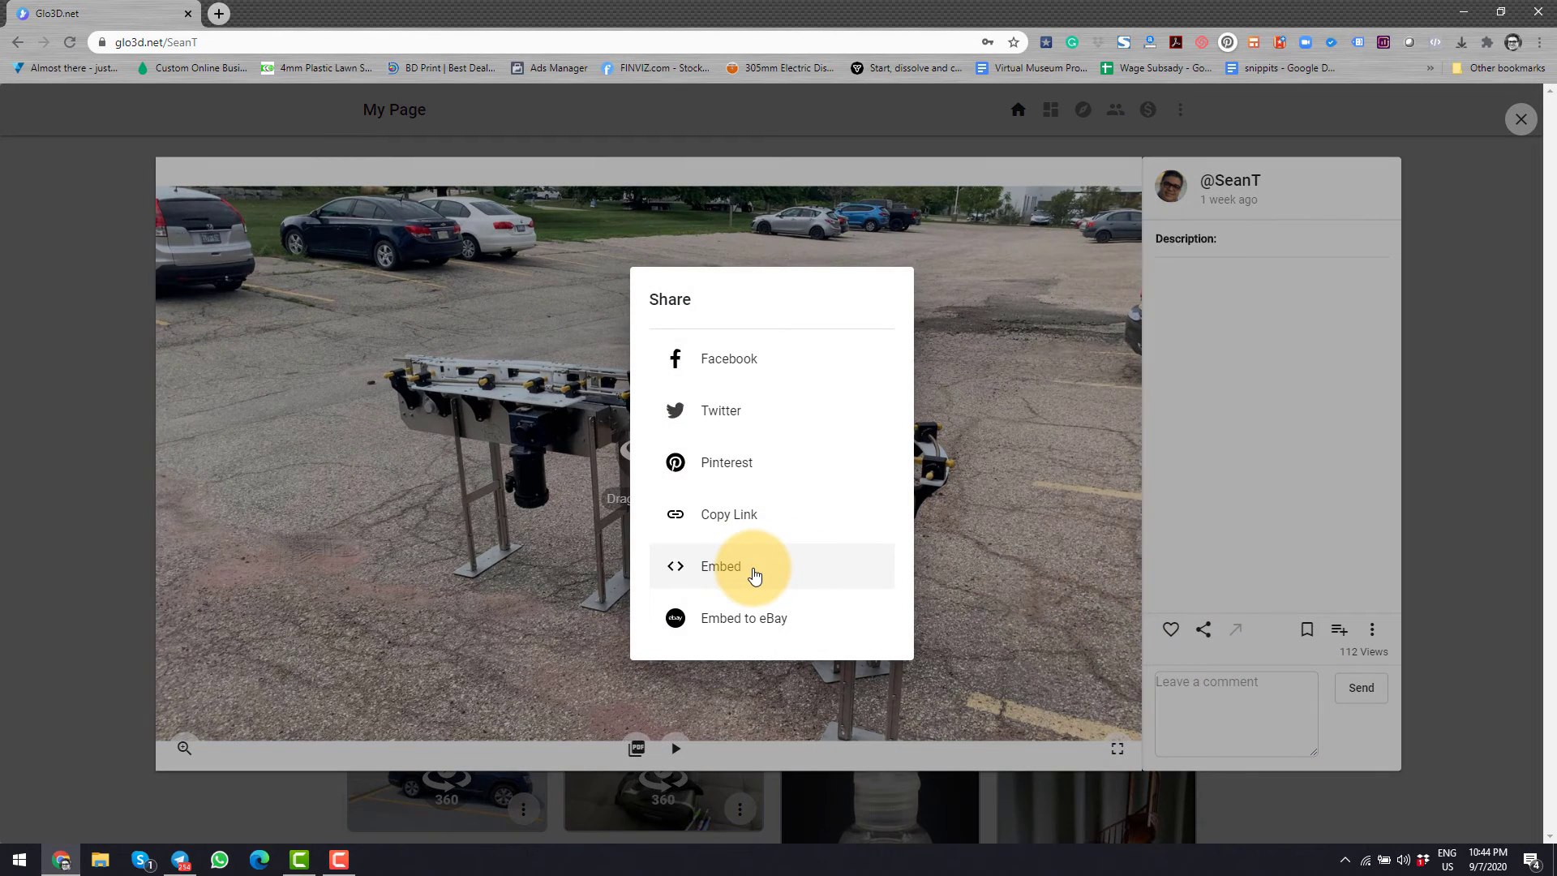
pyautogui.click(752, 569)
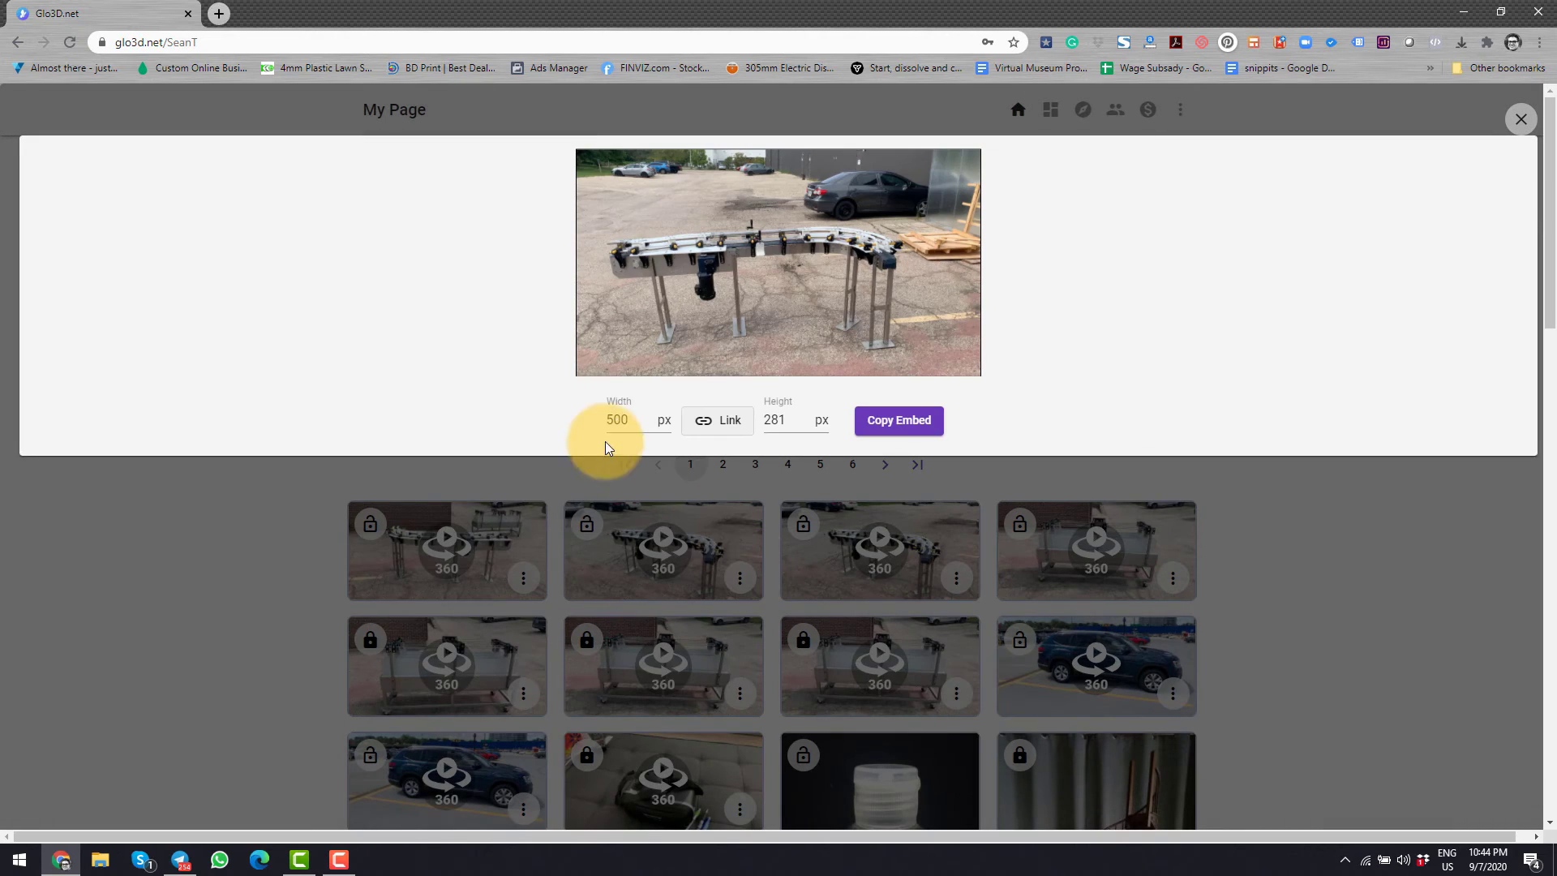
pyautogui.doubleClick(592, 417)
pyautogui.doubleClick(770, 419)
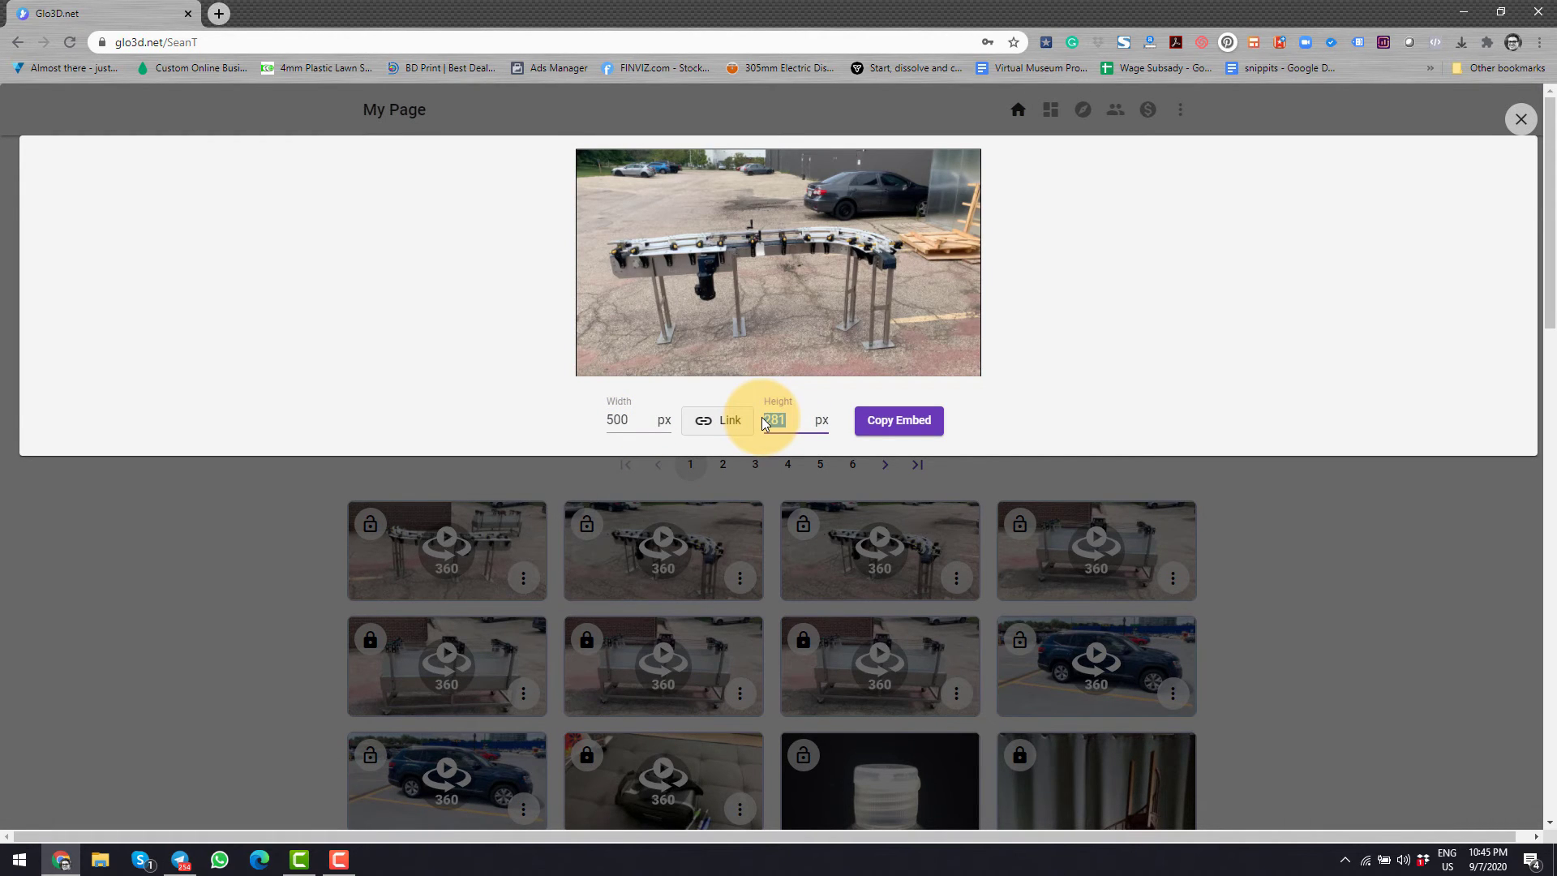
pyautogui.write('300')
# Set the embed width of the conveyor 360 photo to 800 px.
pyautogui.doubleClick(621, 435)
pyautogui.write('8')
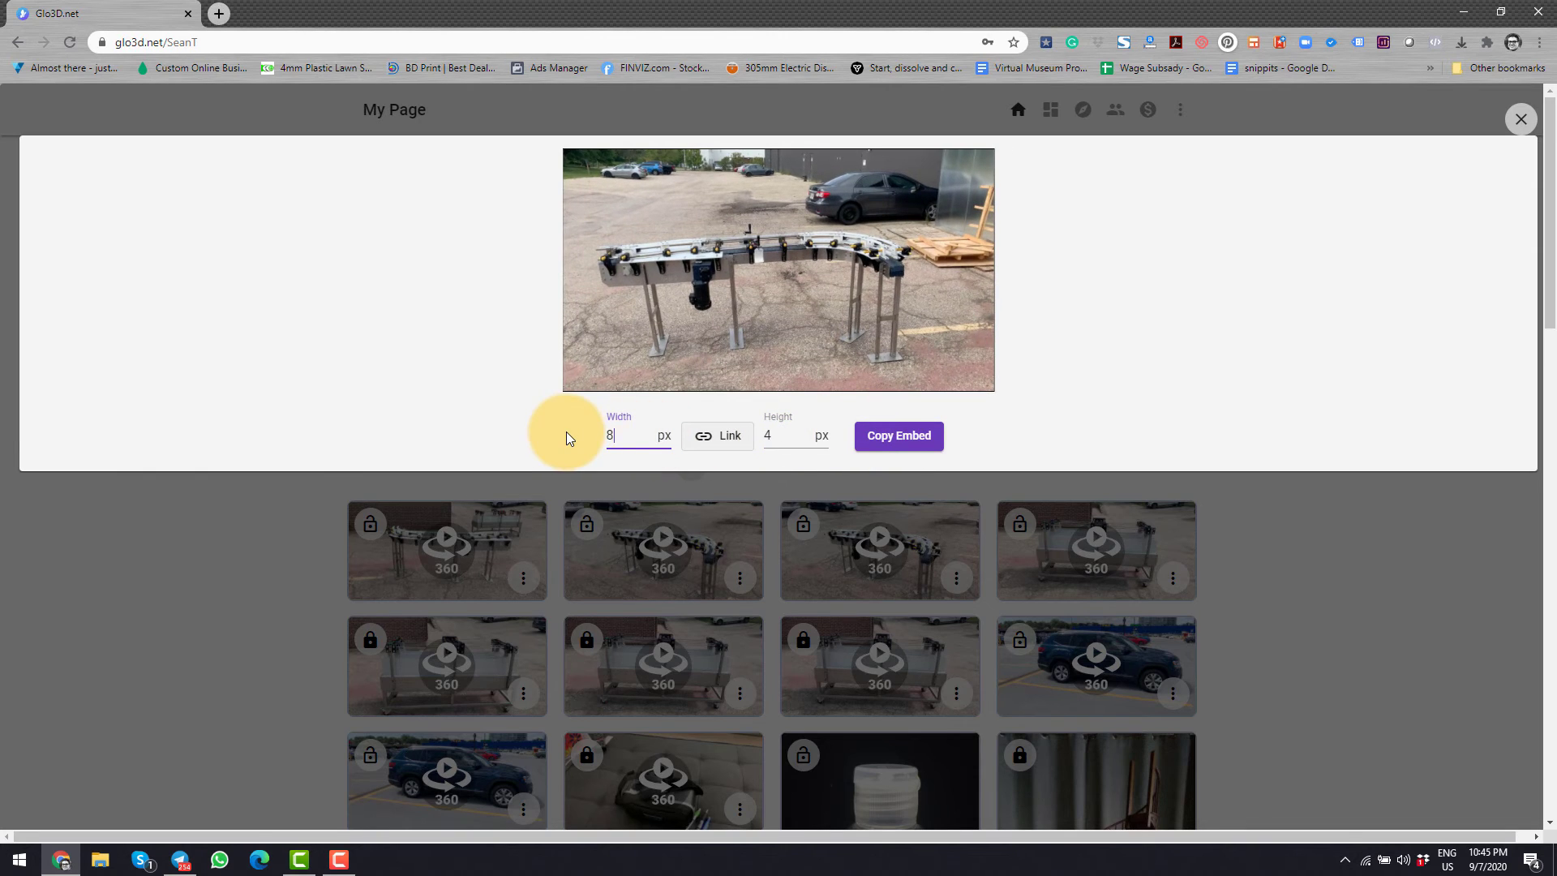
pyautogui.write('00')
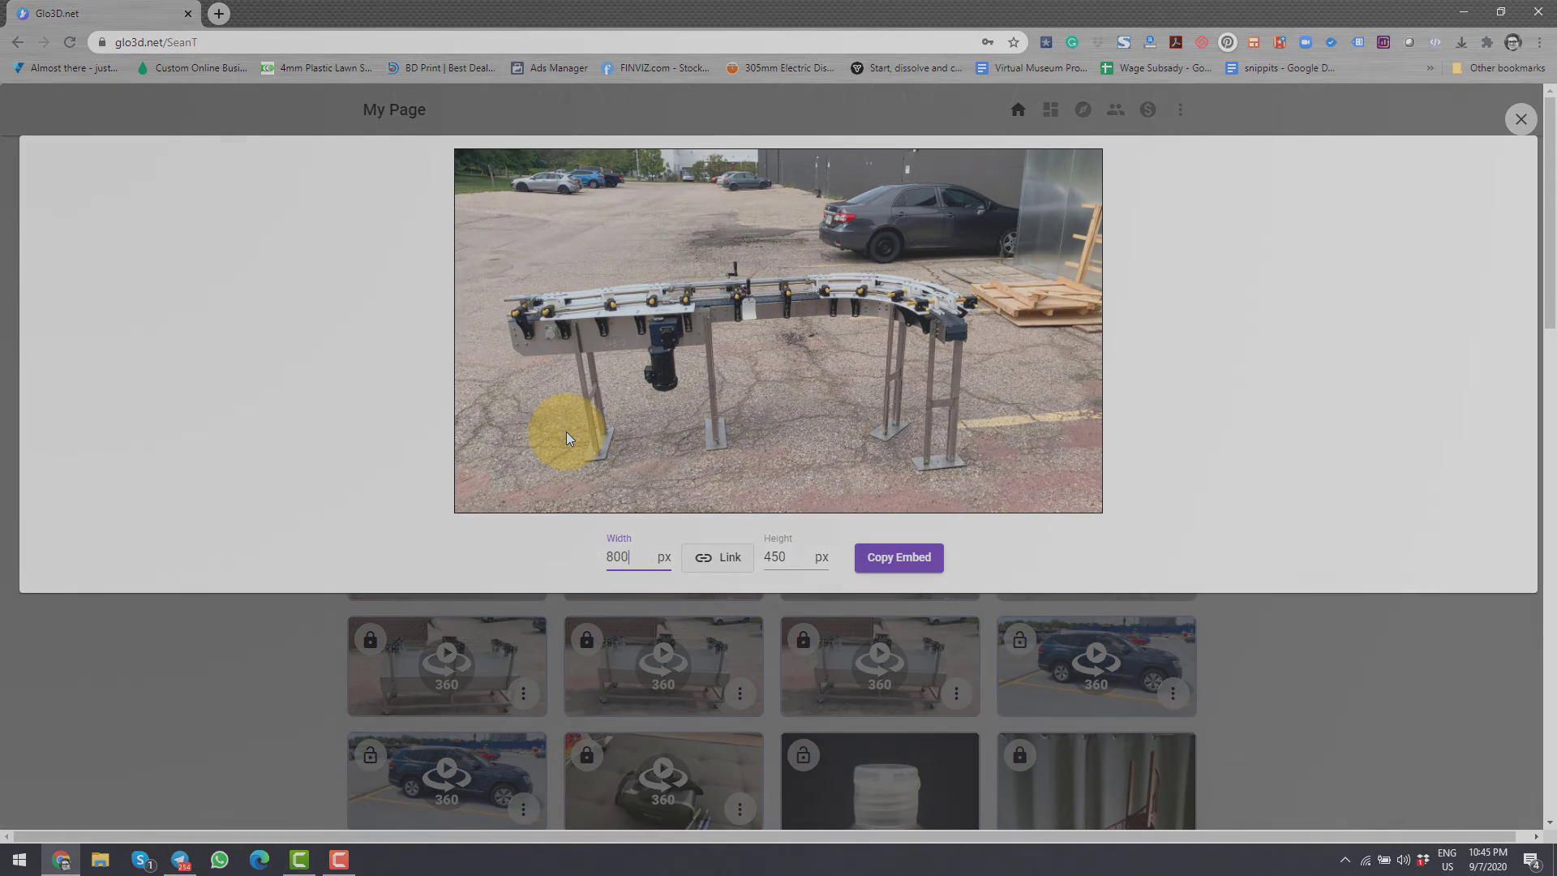